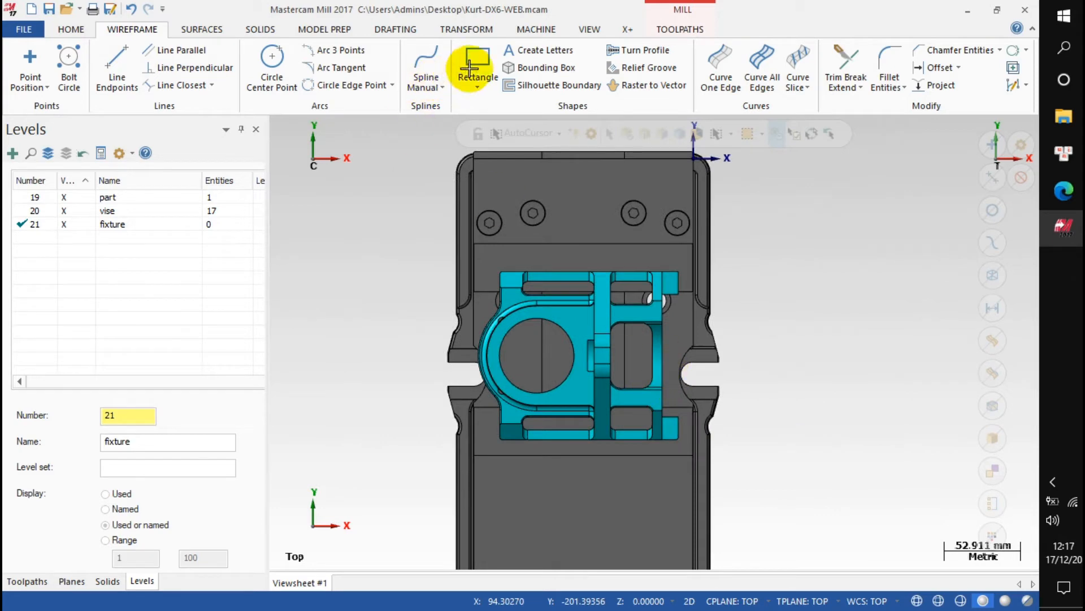
# Draw a rectangle around the part, about 133 mm wide and 118 mm high, on the fixture level
pyautogui.click(478, 61)
pyautogui.click(679, 268)
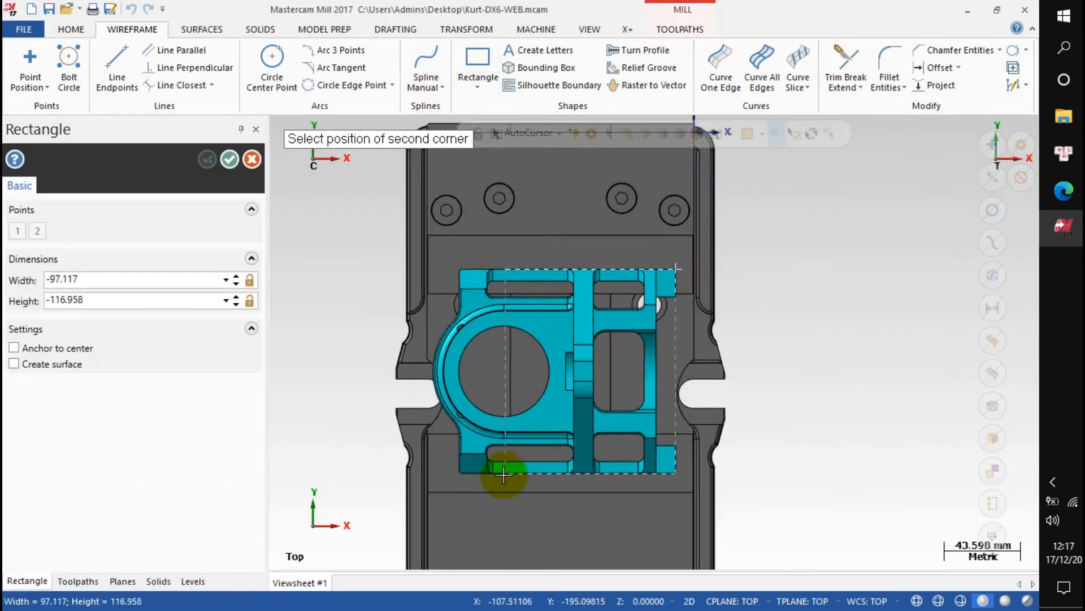
pyautogui.click(443, 476)
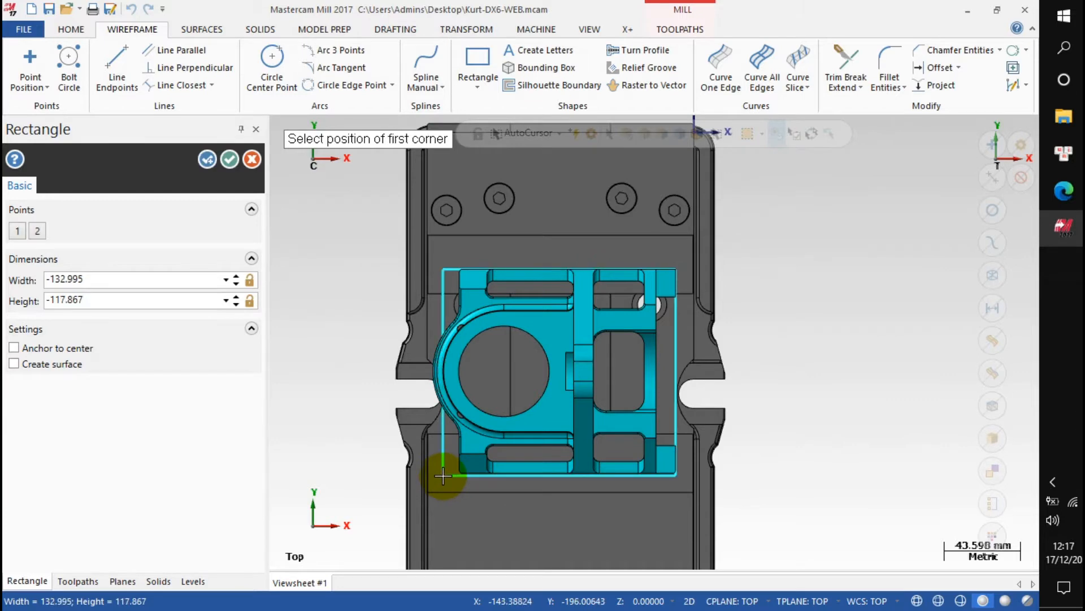
pyautogui.click(229, 159)
# Hide the part level so only the vise and the fixture rectangle are displayed
pyautogui.scroll(2, 438, 286)
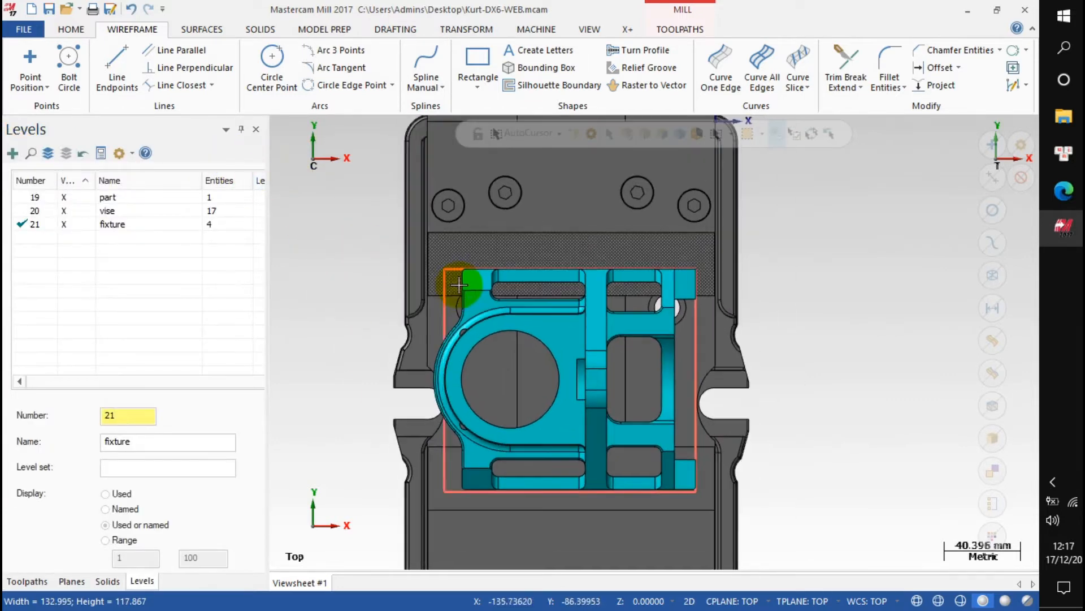
pyautogui.click(77, 200)
pyautogui.scroll(1, 664, 302)
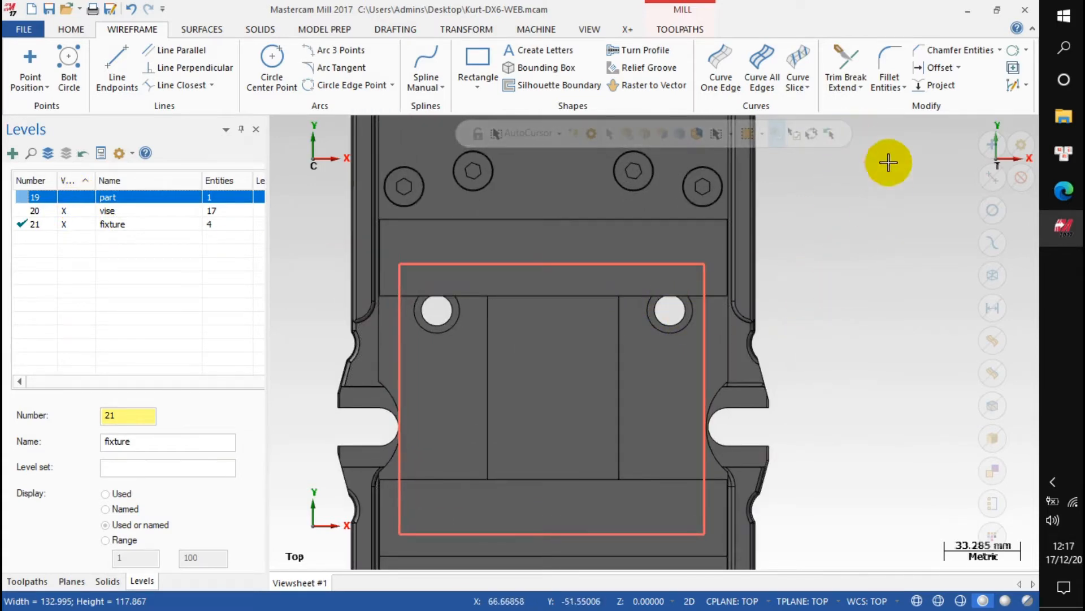
# Fillet the rectangle's upper-right corner with the Clearance style, clearance 1.000 and radius 5.200, trimming the entities
pyautogui.click(885, 64)
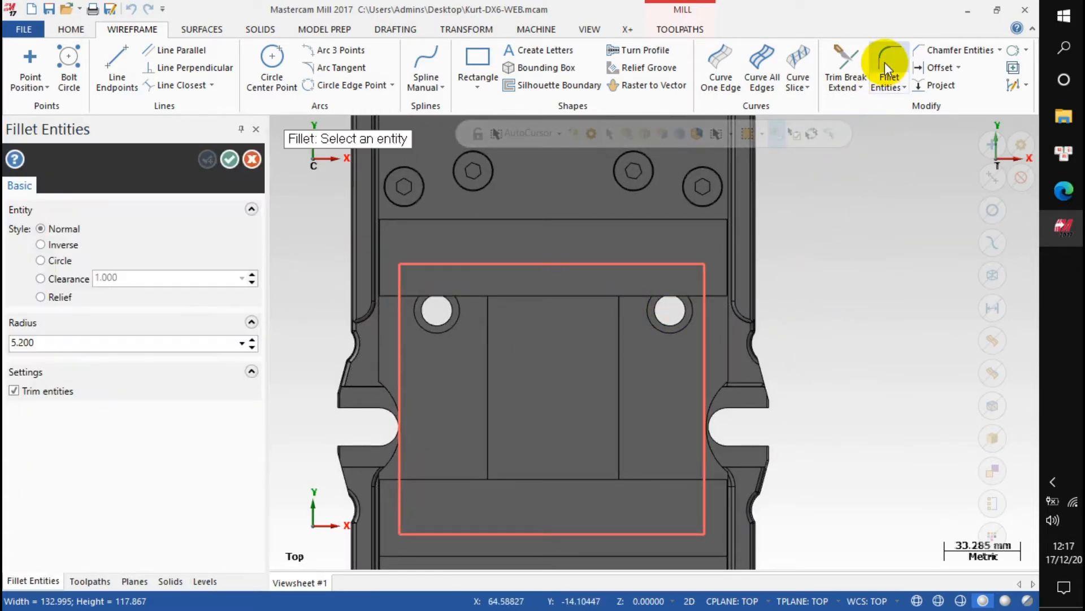
pyautogui.moveTo(75, 287)
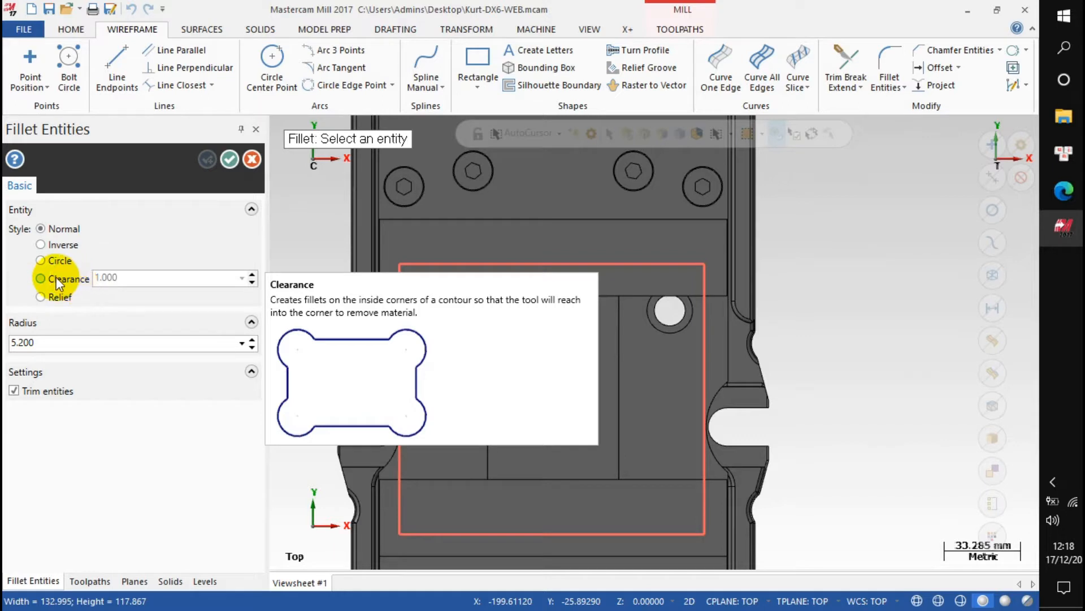
pyautogui.moveTo(52, 303)
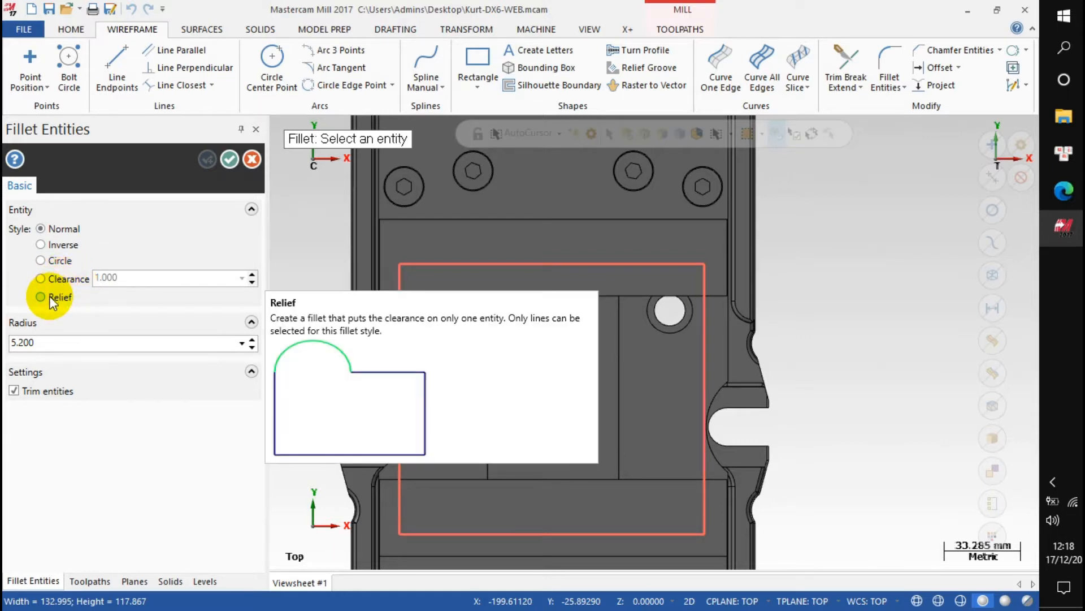
pyautogui.click(49, 279)
pyautogui.click(133, 279)
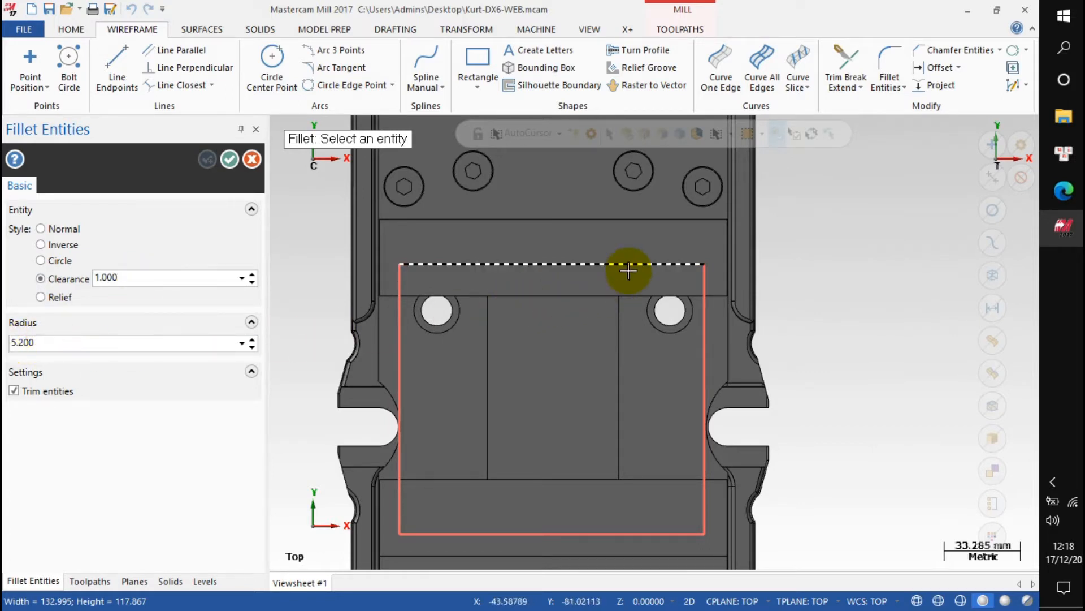
pyautogui.click(660, 264)
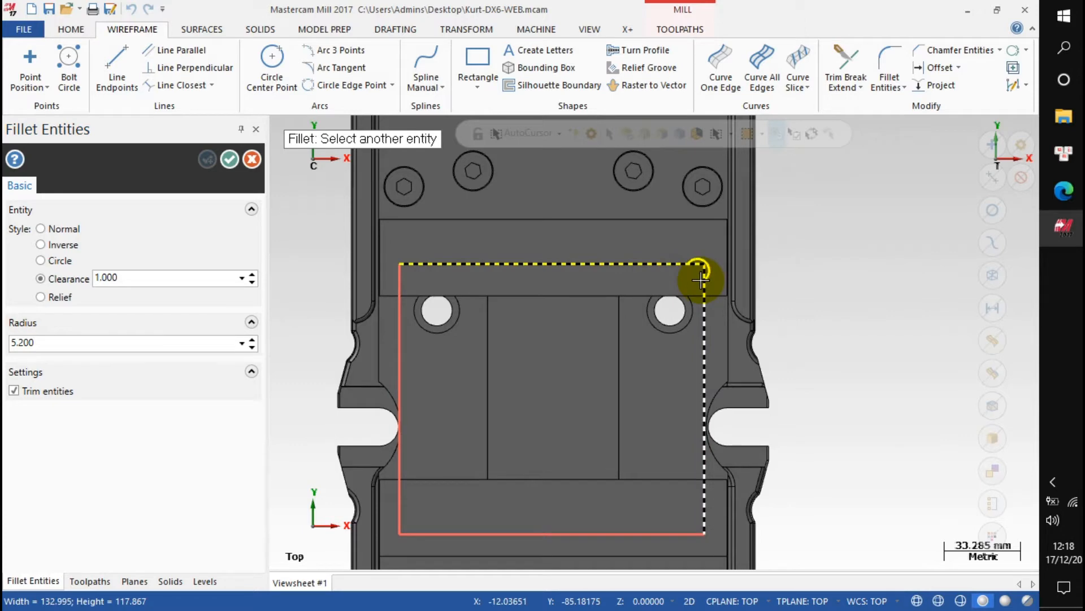
pyautogui.click(701, 279)
pyautogui.scroll(2, 412, 263)
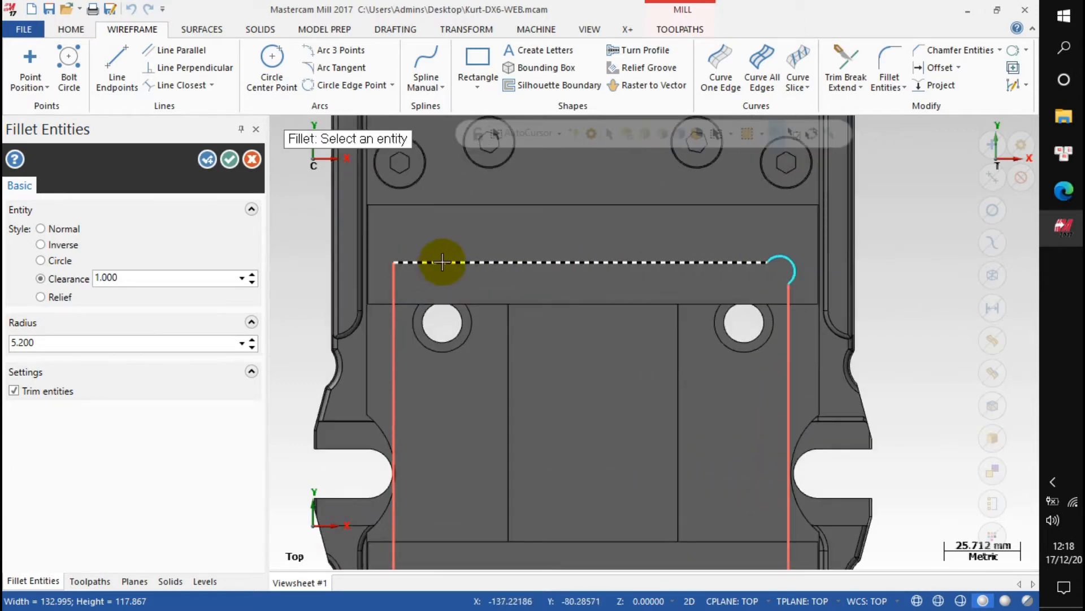
pyautogui.scroll(-2, 422, 265)
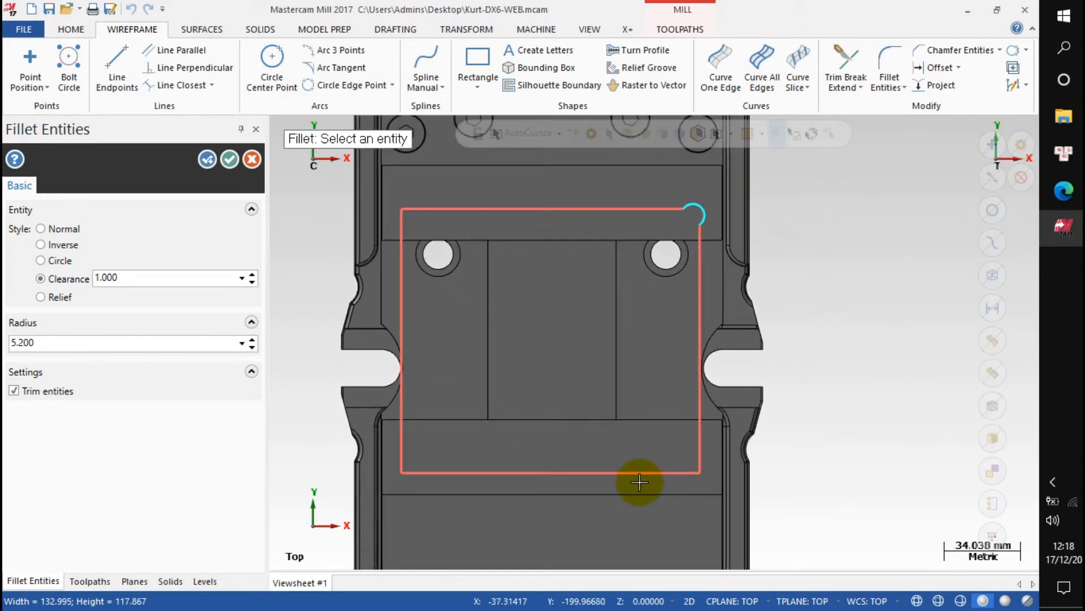
pyautogui.scroll(-1, 640, 481)
pyautogui.click(207, 159)
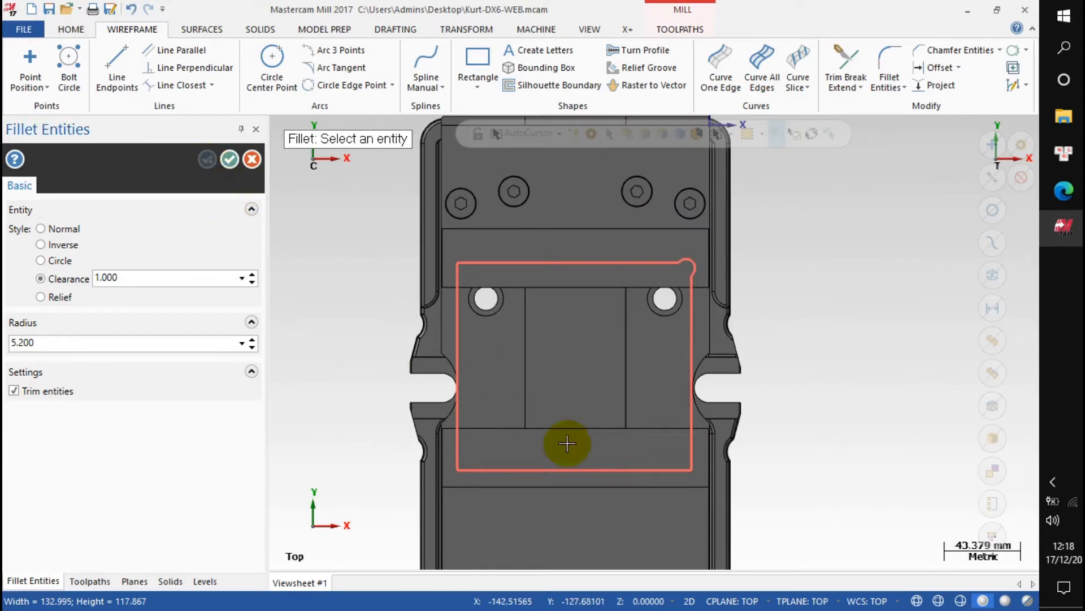
# Add the same Clearance-style fillet to the rectangle's lower-right corner
pyautogui.scroll(1, 631, 484)
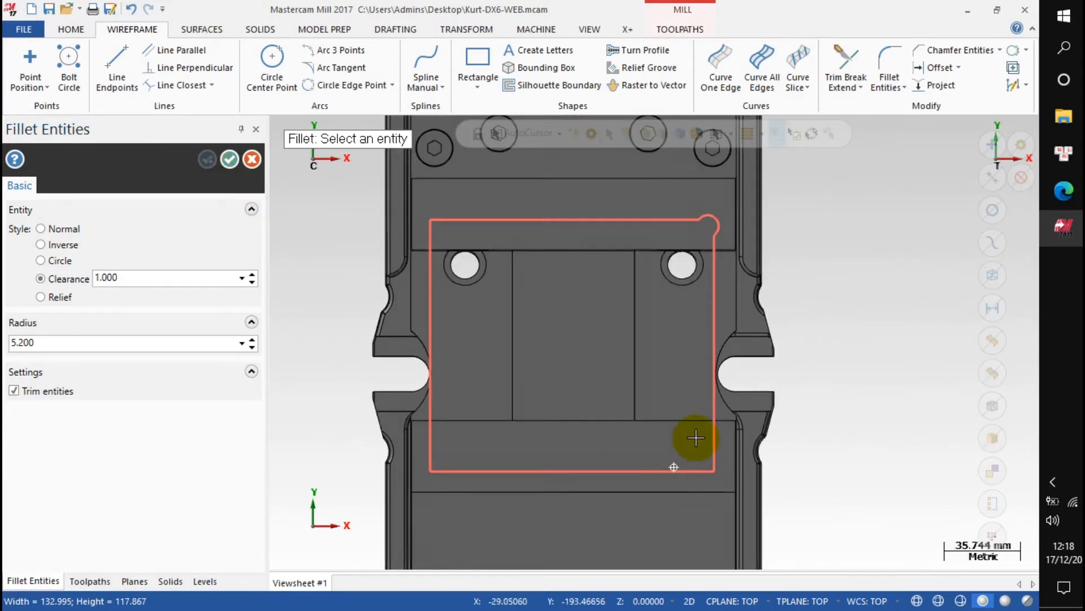
pyautogui.moveTo(690, 438); pyautogui.dragTo(704, 427, button='middle')
pyautogui.click(692, 474)
pyautogui.click(692, 479)
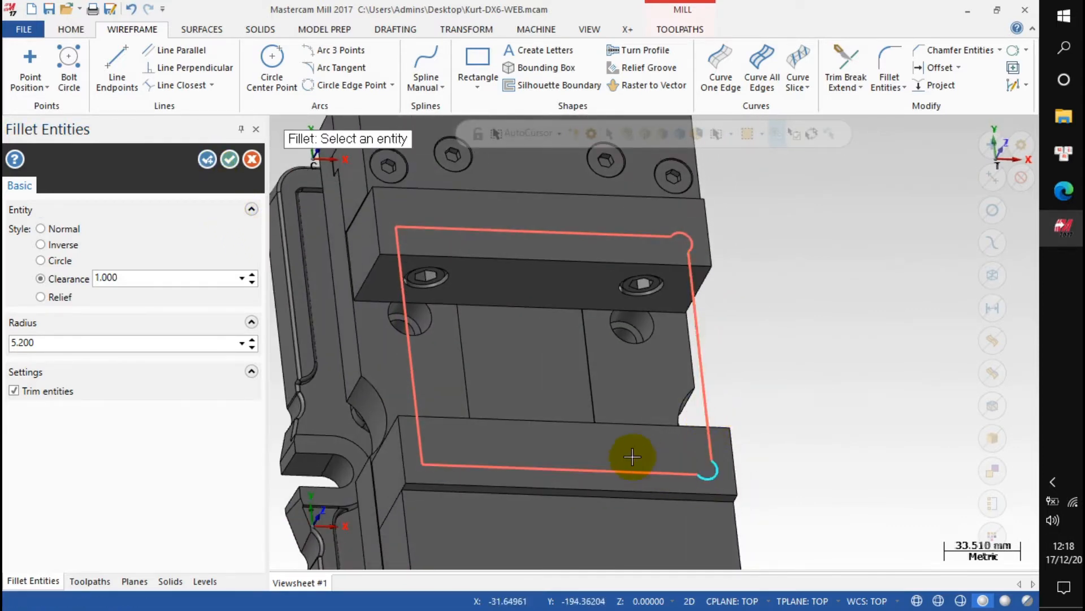
# Switch the fillet style to Relief and fillet the lower-left corner, picking the lower line before the left line
pyautogui.moveTo(555, 379); pyautogui.dragTo(540, 389, button='middle')
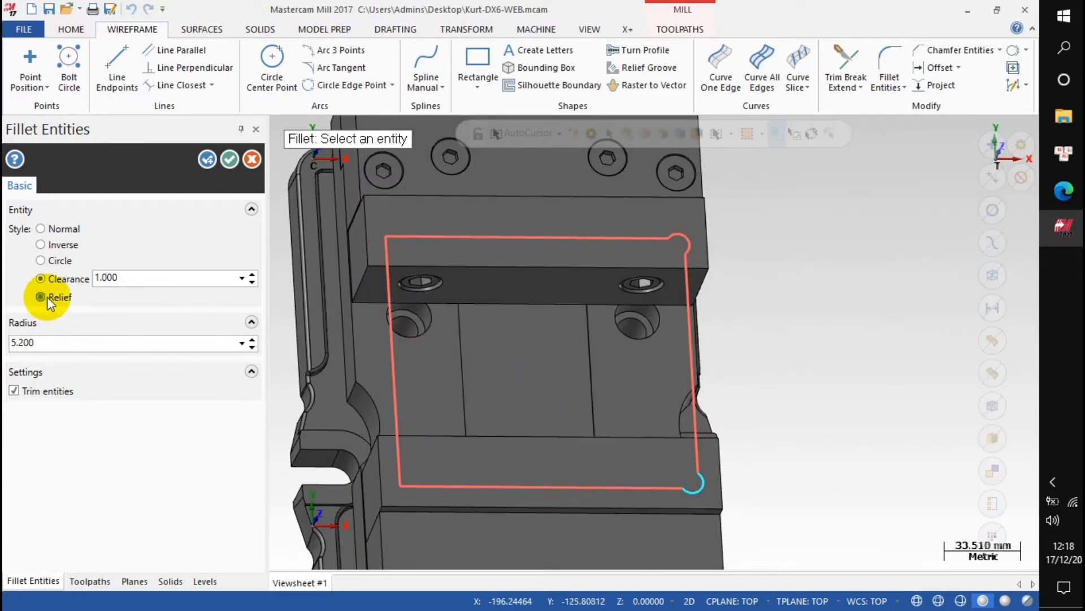
pyautogui.click(412, 479)
pyautogui.click(412, 485)
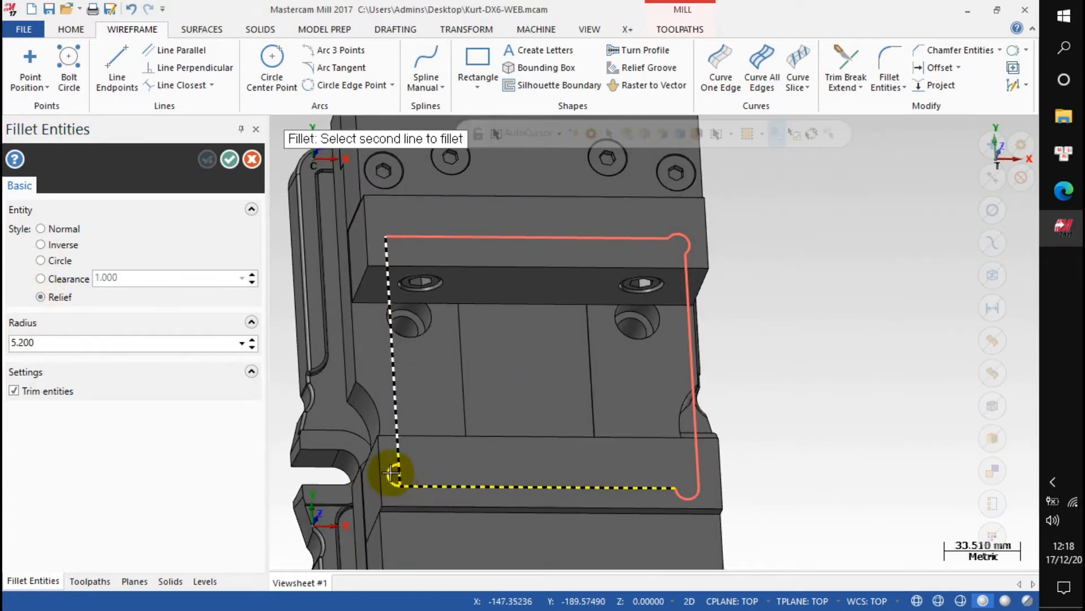
pyautogui.click(394, 472)
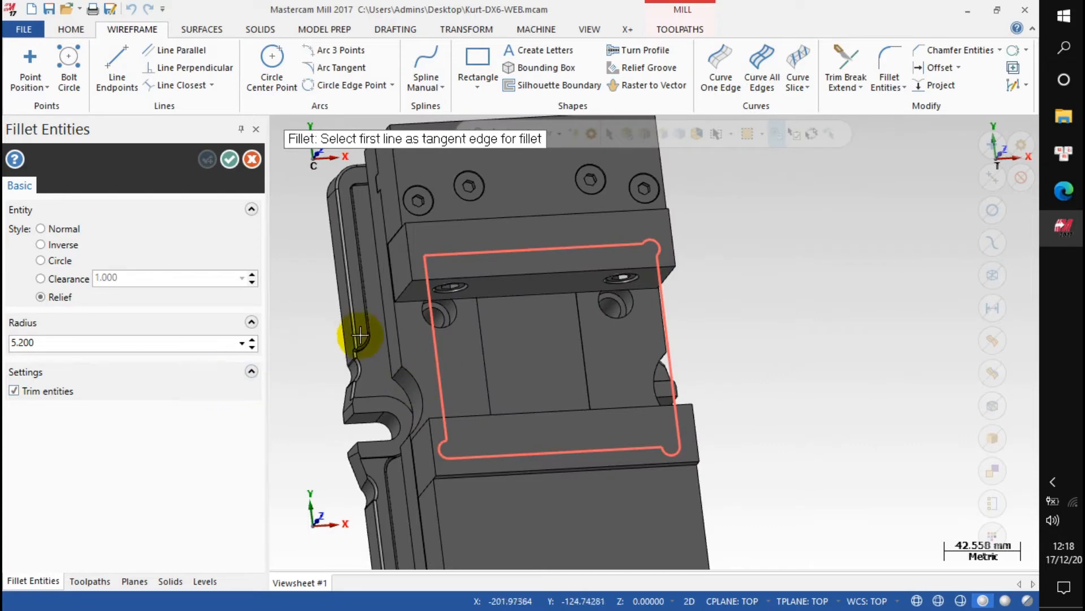
# Add a Relief fillet to the upper-left corner, picking the upper line first, and finish the fillet command
pyautogui.scroll(2, 447, 247)
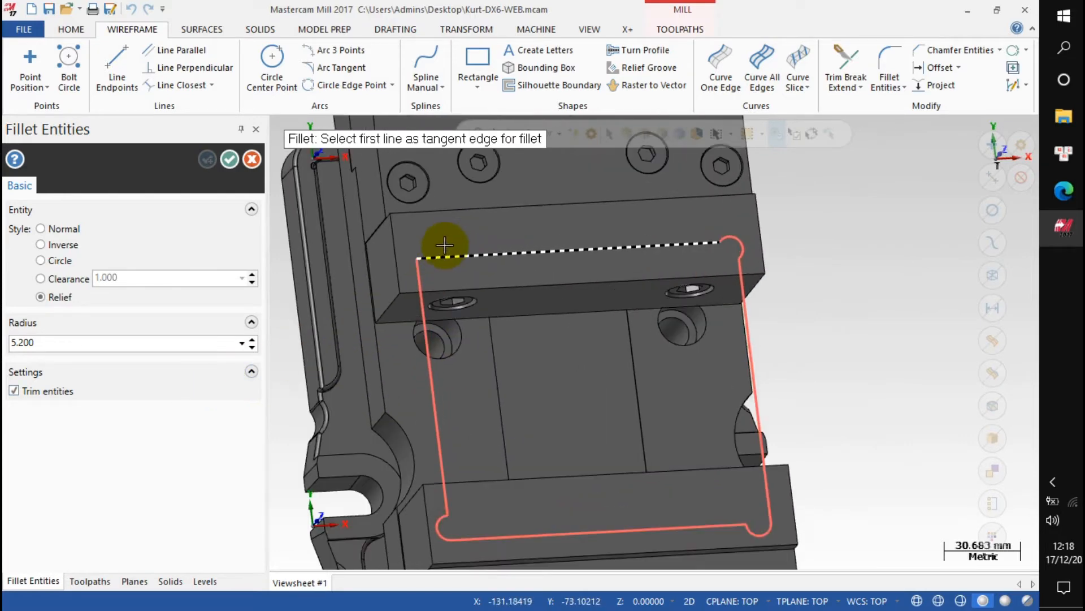
pyautogui.click(446, 243)
pyautogui.click(416, 274)
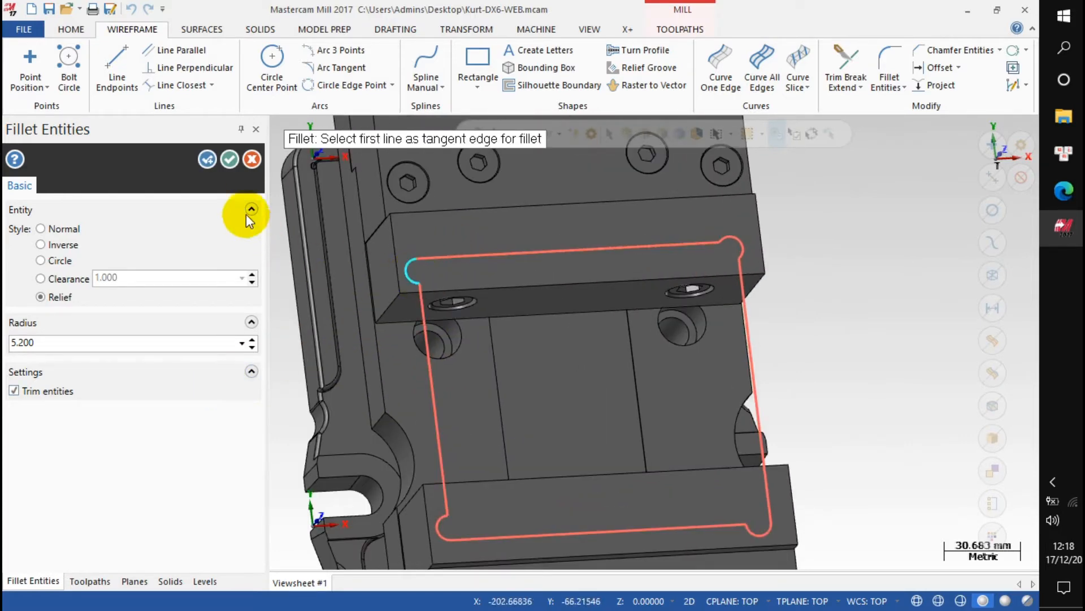
pyautogui.click(229, 162)
# Extrude the corner-relieved profile as a Cut body into the vise jaw, with distance 50 and the direction reversed
pyautogui.moveTo(444, 231)
pyautogui.mouseDown(button='middle')
pyautogui.moveTo(523, 327)
pyautogui.moveTo(513, 307)
pyautogui.moveTo(554, 304)
pyautogui.moveTo(516, 286)
pyautogui.mouseUp(button='middle')
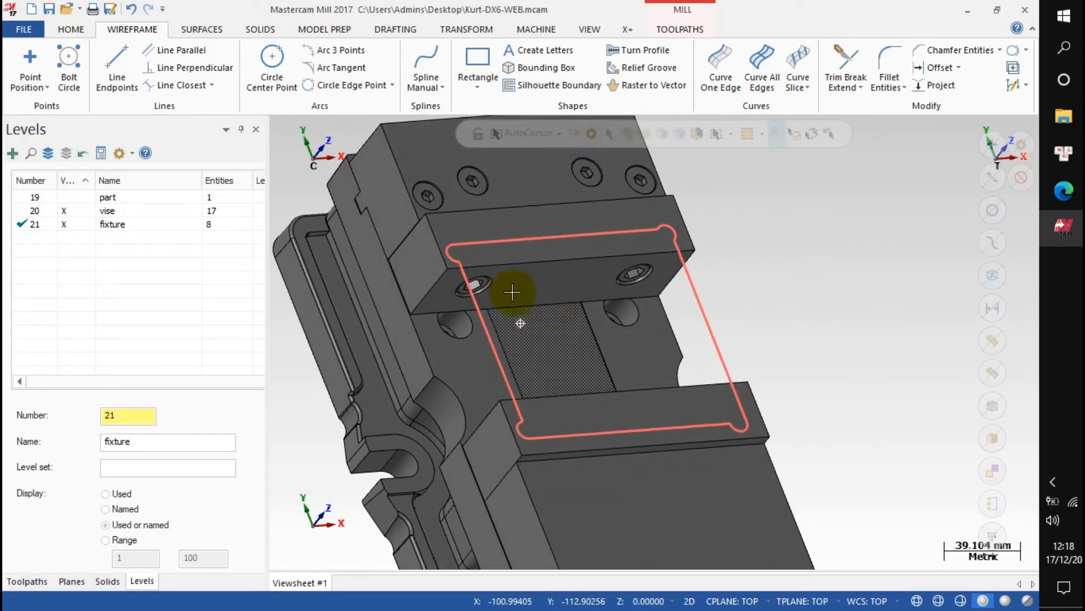
pyautogui.click(268, 29)
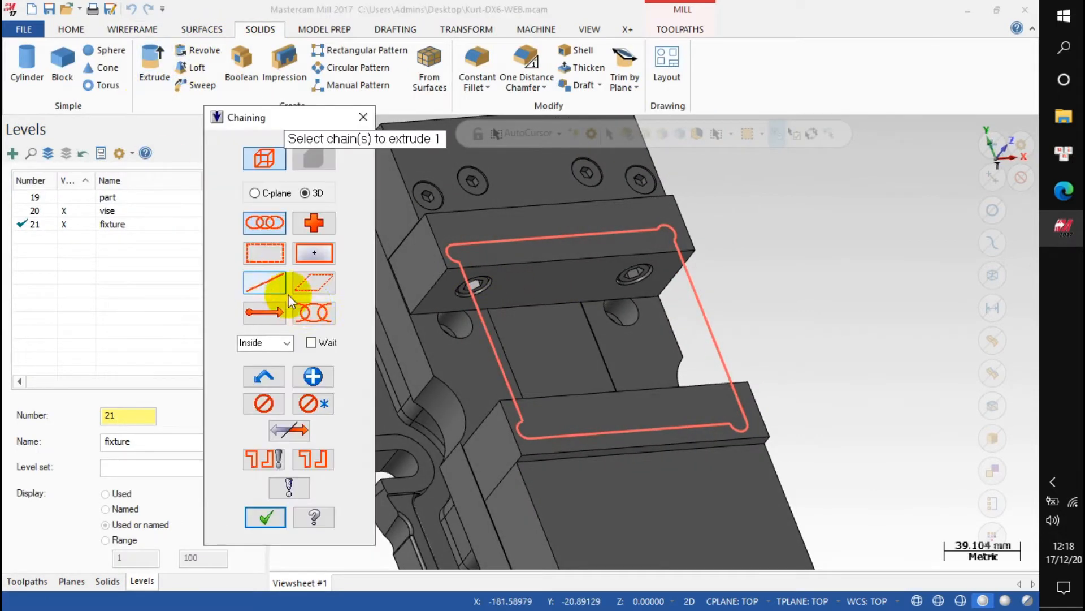
pyautogui.click(495, 336)
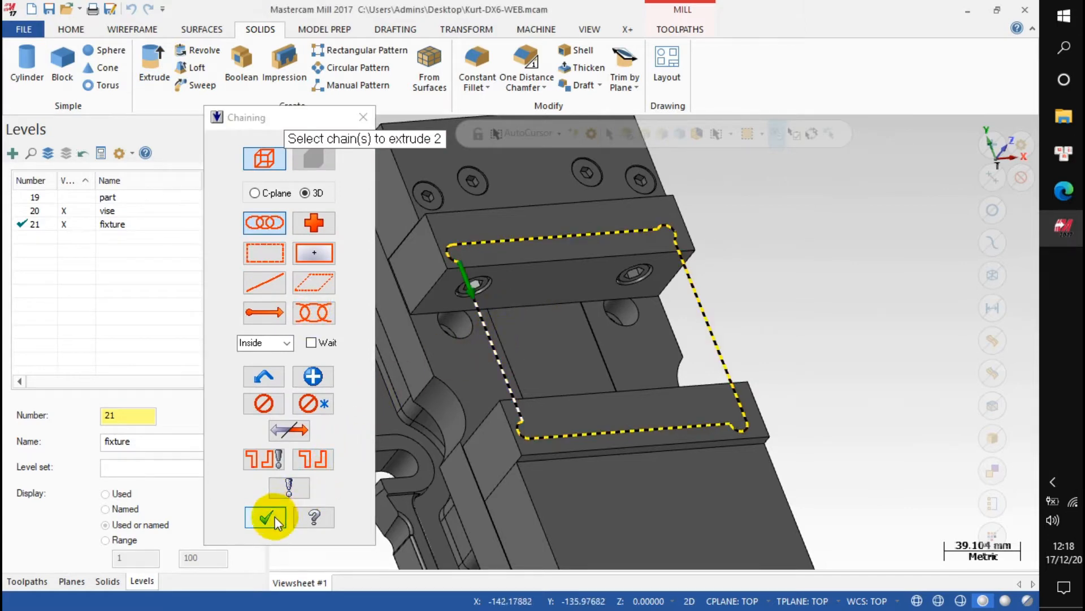
pyautogui.click(276, 518)
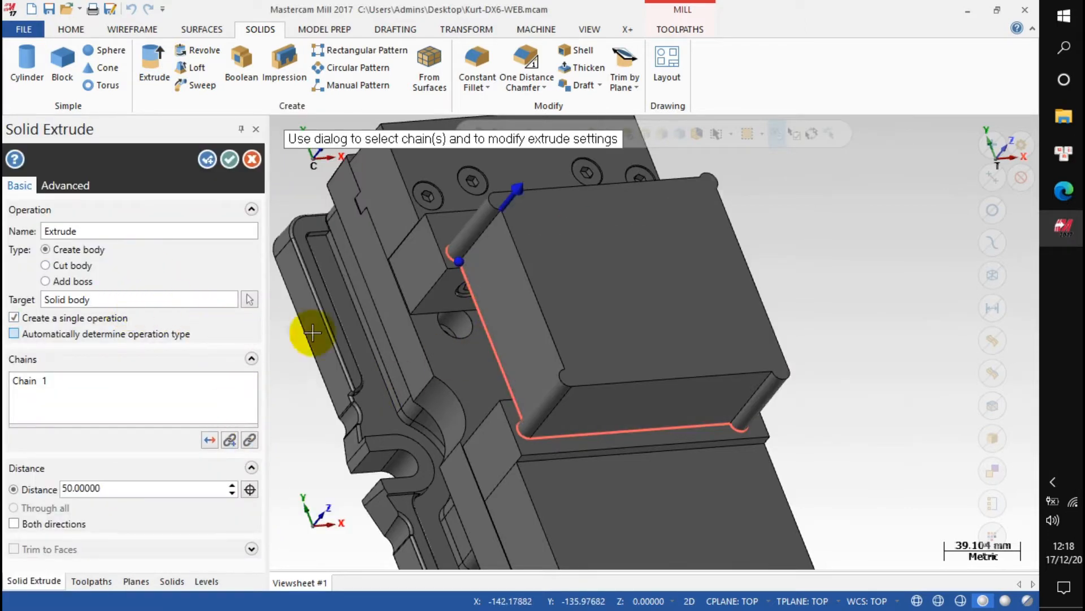
pyautogui.click(46, 265)
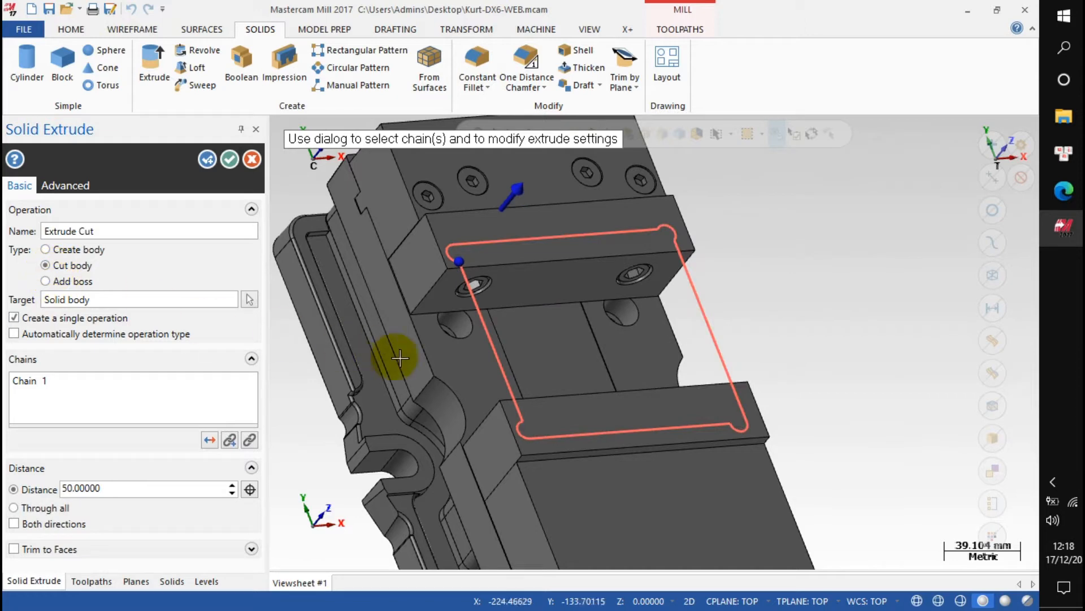
pyautogui.click(209, 440)
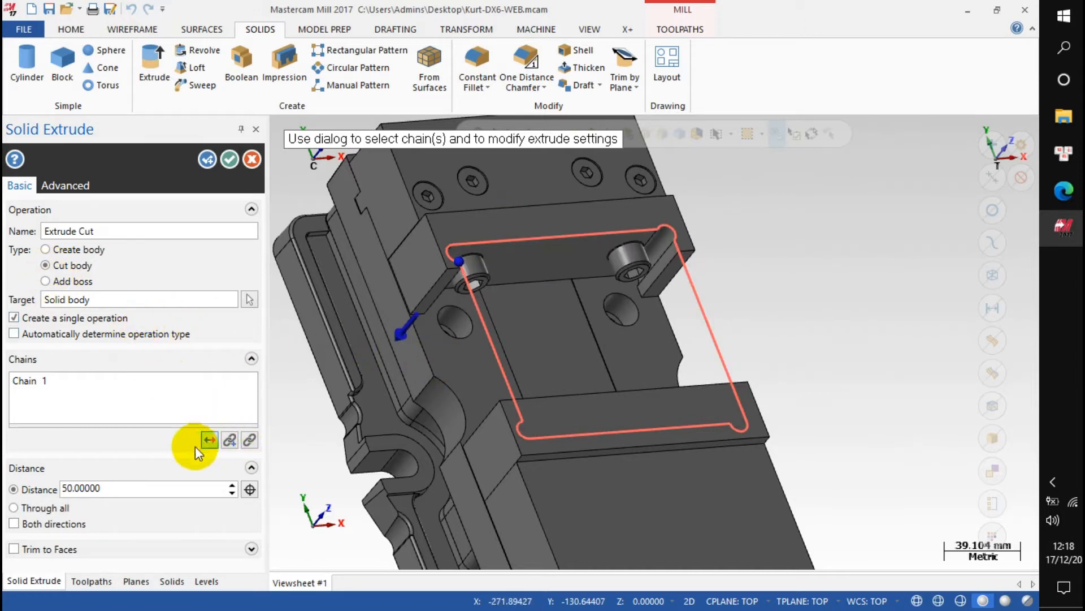
pyautogui.press('Tab')
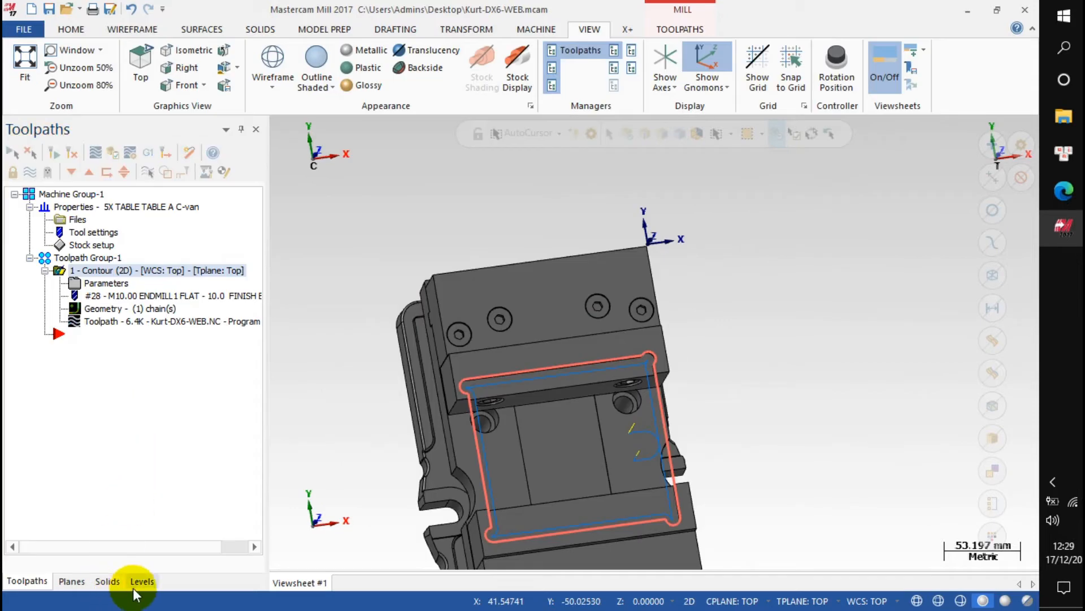
# Examine how the part sits inside the relieved profile with the part level shown, including from the top view, and hide it again
pyautogui.click(140, 581)
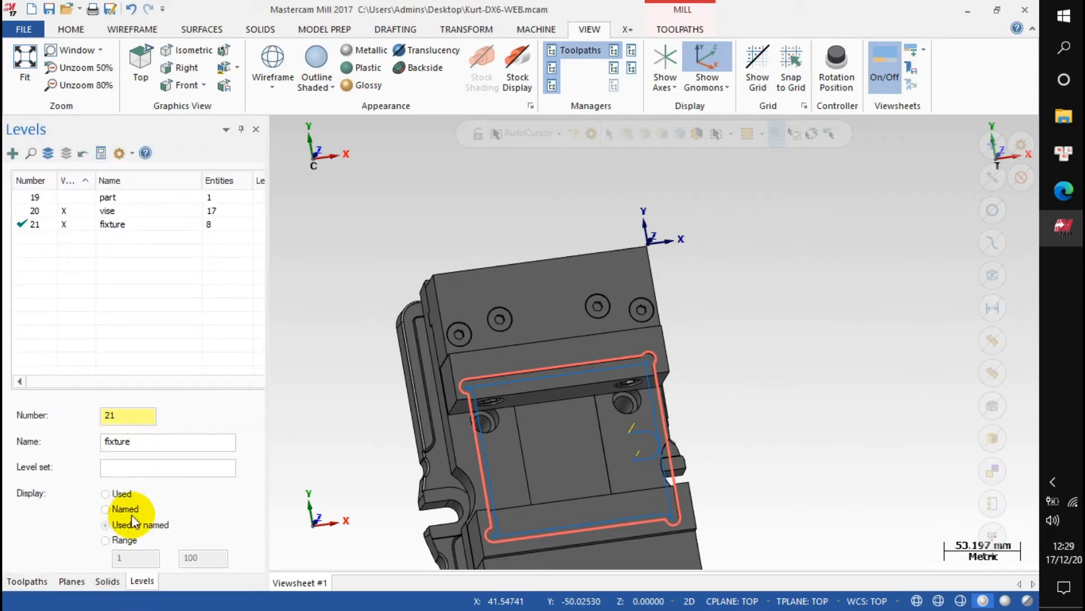
pyautogui.click(75, 198)
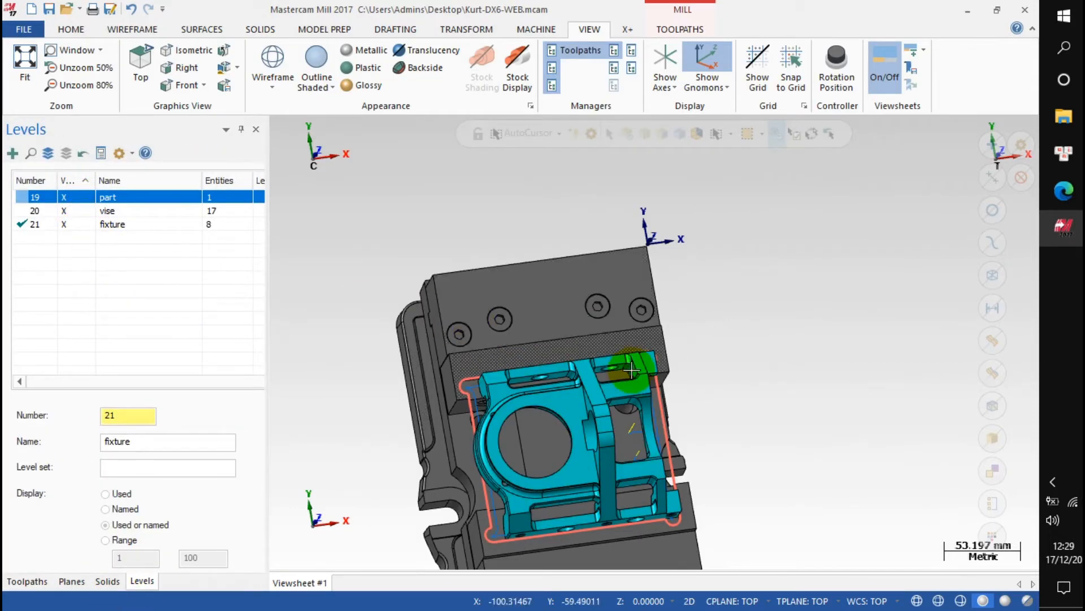
pyautogui.scroll(3, 625, 373)
pyautogui.moveTo(589, 411); pyautogui.dragTo(734, 404, button='middle')
pyautogui.scroll(6, 771, 395)
pyautogui.scroll(2, 738, 407)
pyautogui.hotkey('alt', '1')
pyautogui.hotkey('alt', 'F1')
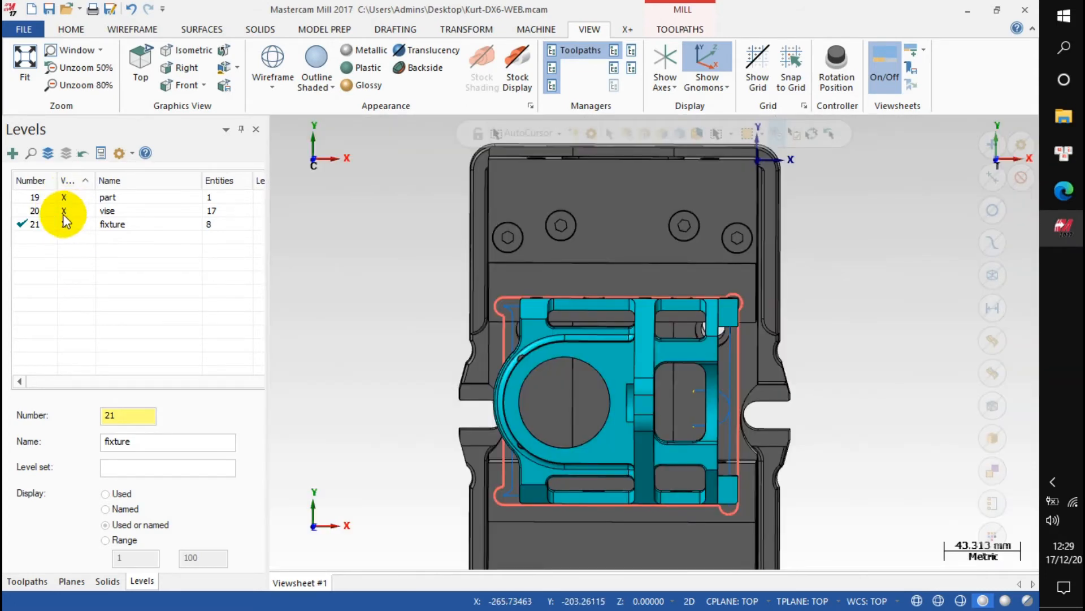
pyautogui.click(64, 197)
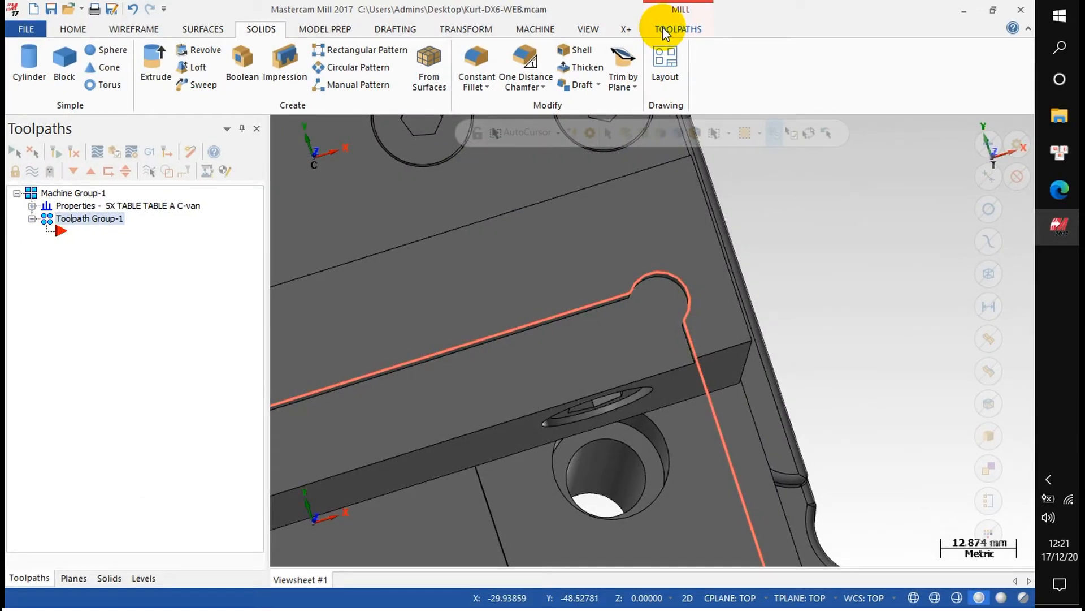
# Start a 2D Contour toolpath and chain the closed corner-relieved profile as its geometry
pyautogui.click(664, 31)
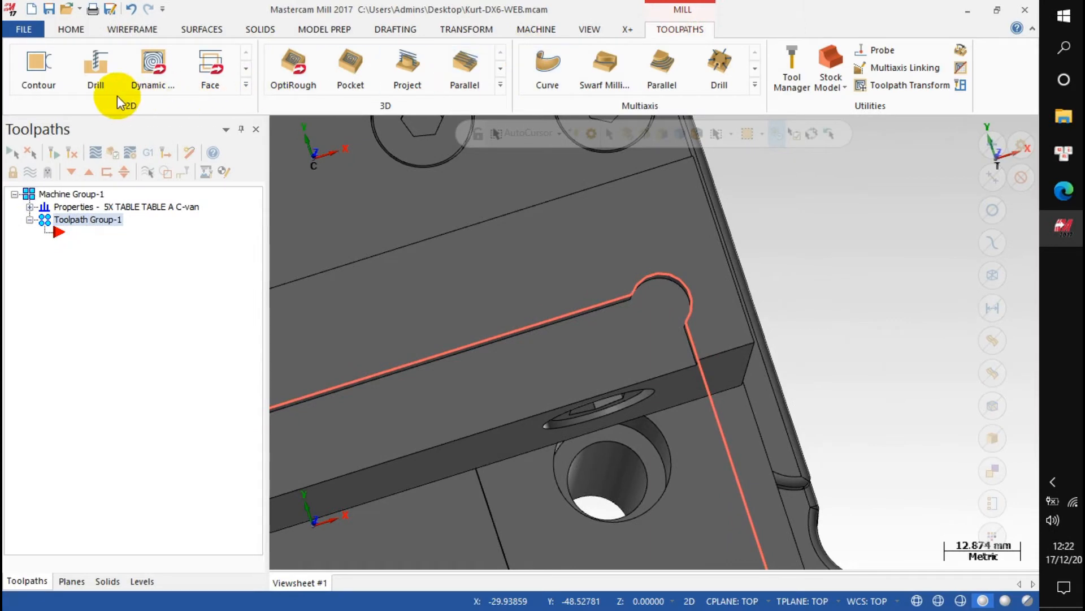
pyautogui.click(40, 65)
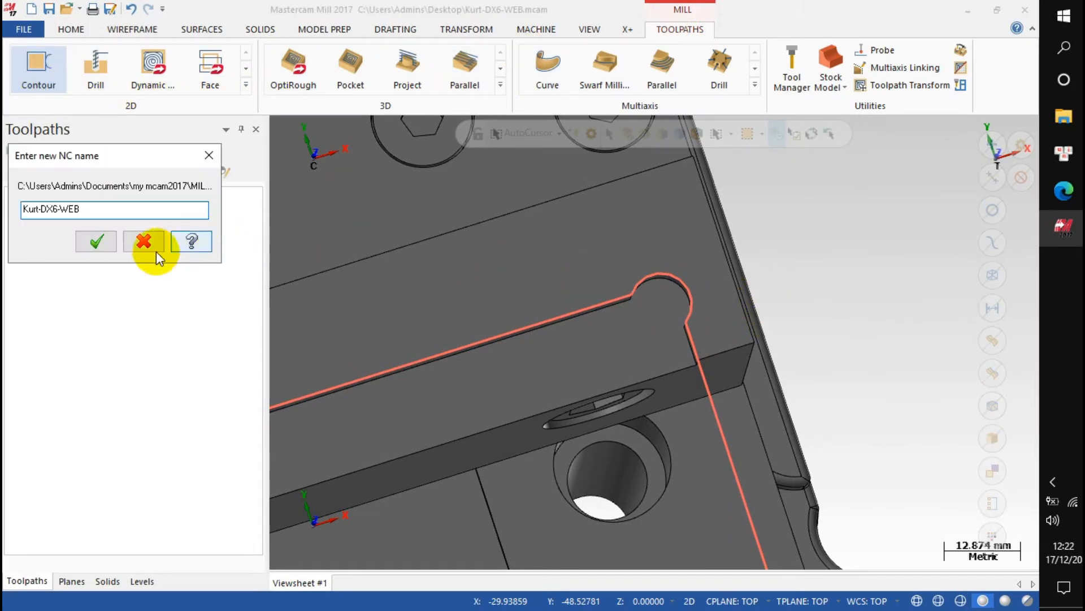
pyautogui.click(148, 242)
pyautogui.scroll(-5, 695, 249)
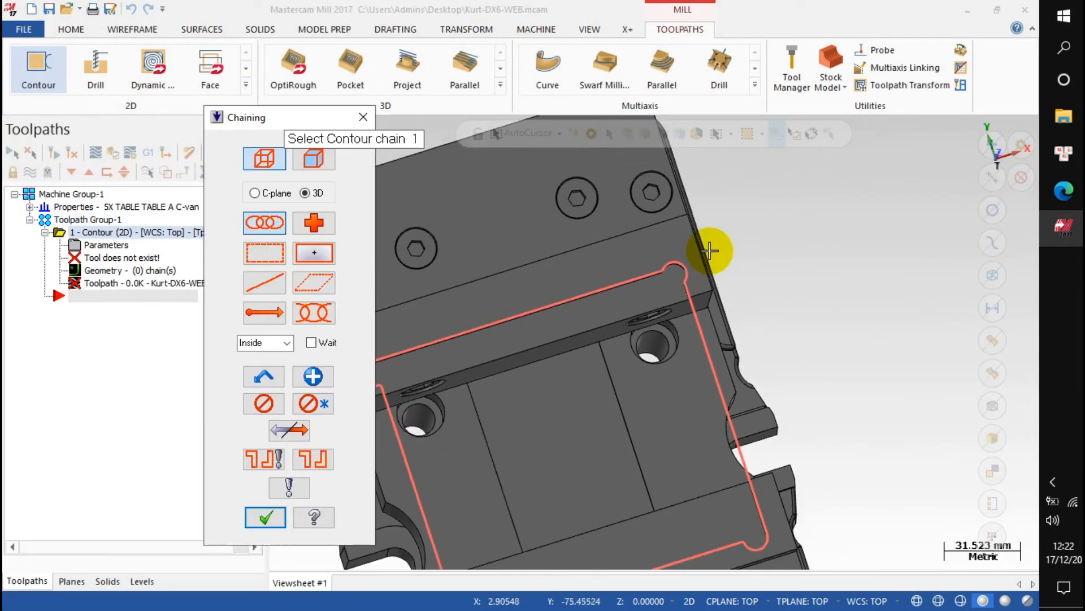
pyautogui.click(645, 422)
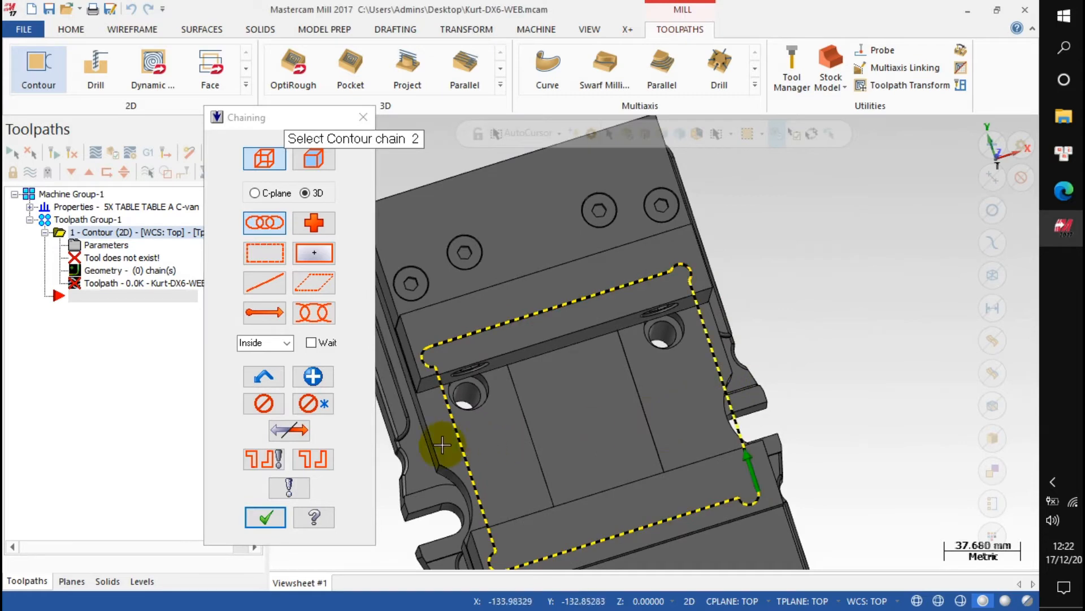
pyautogui.click(266, 517)
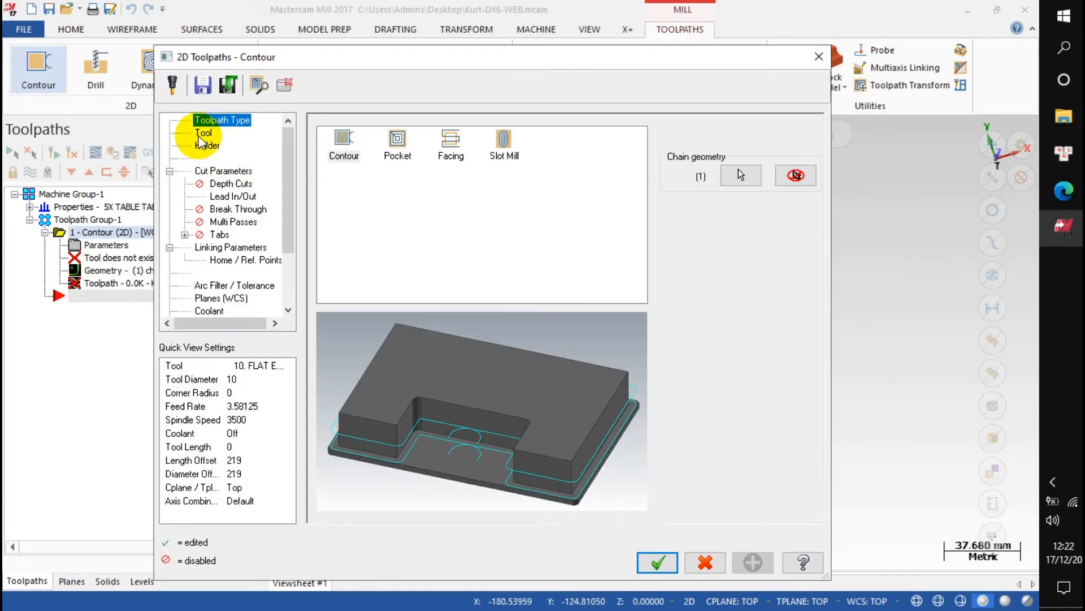
# Select the 10.0 Finish Endmill, tool number 28, from the tool library for the contour toolpath
pyautogui.click(204, 134)
pyautogui.click(334, 378)
pyautogui.click(324, 350)
pyautogui.click(765, 423)
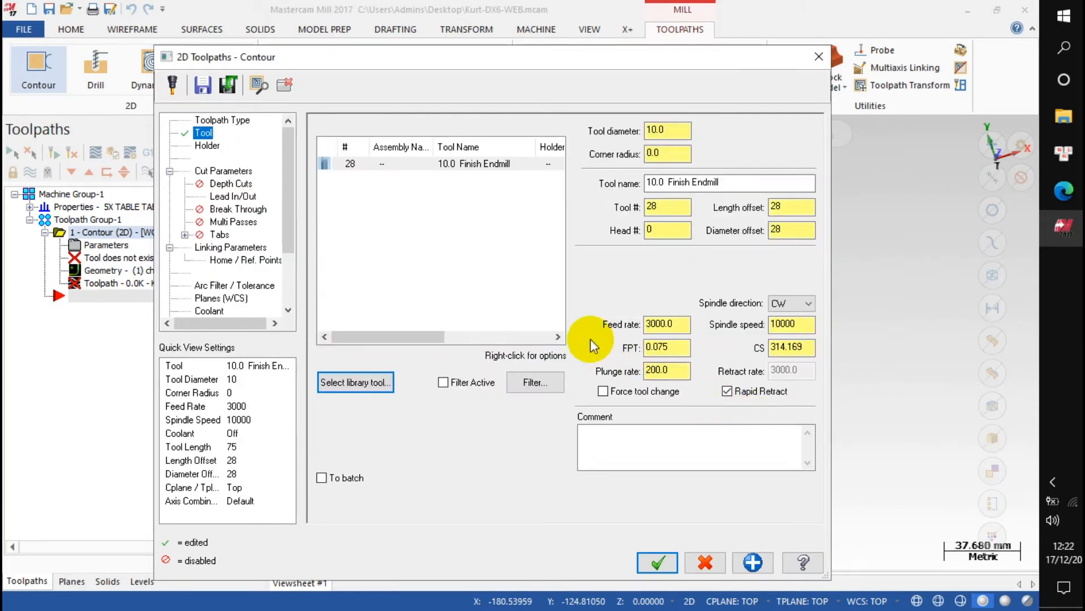
# Set the contour's absolute cutting depth to -5.0 by picking a point on the model's pocket floor, and generate the toolpath
pyautogui.click(206, 172)
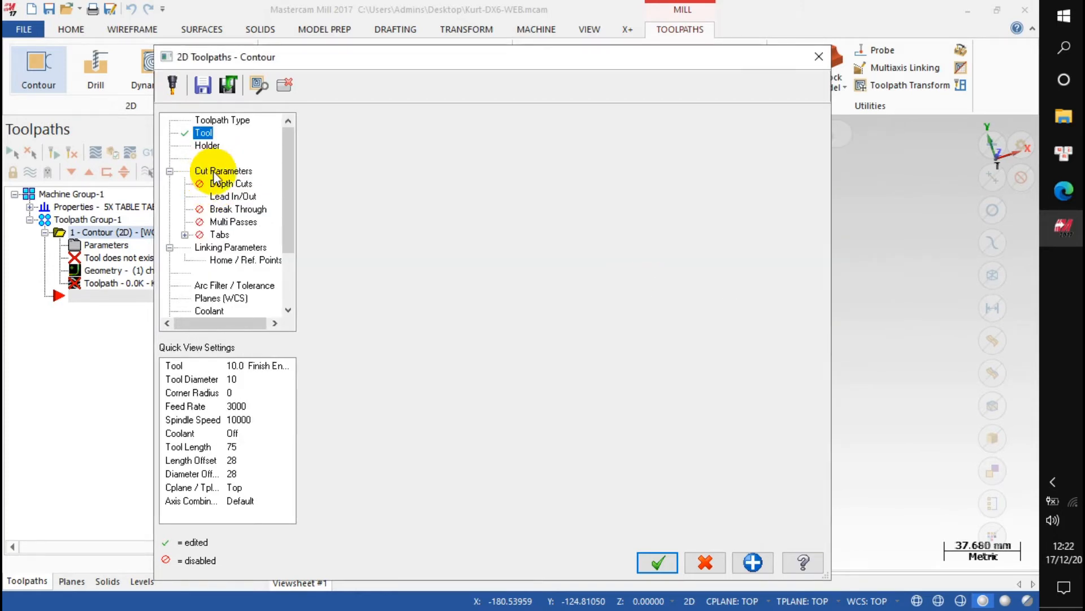
pyautogui.click(235, 197)
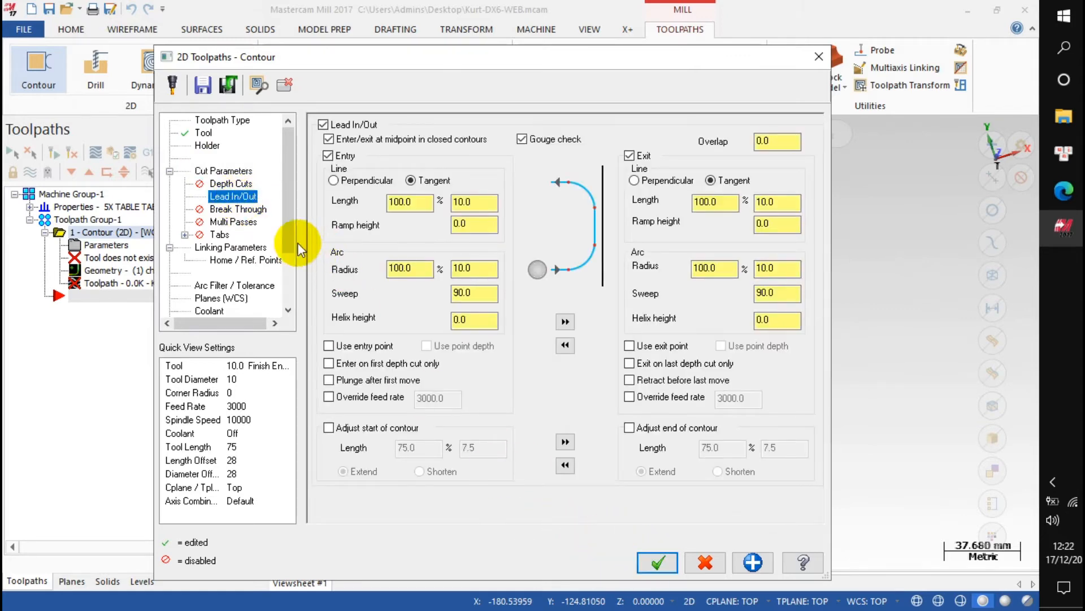
pyautogui.click(243, 247)
pyautogui.click(509, 446)
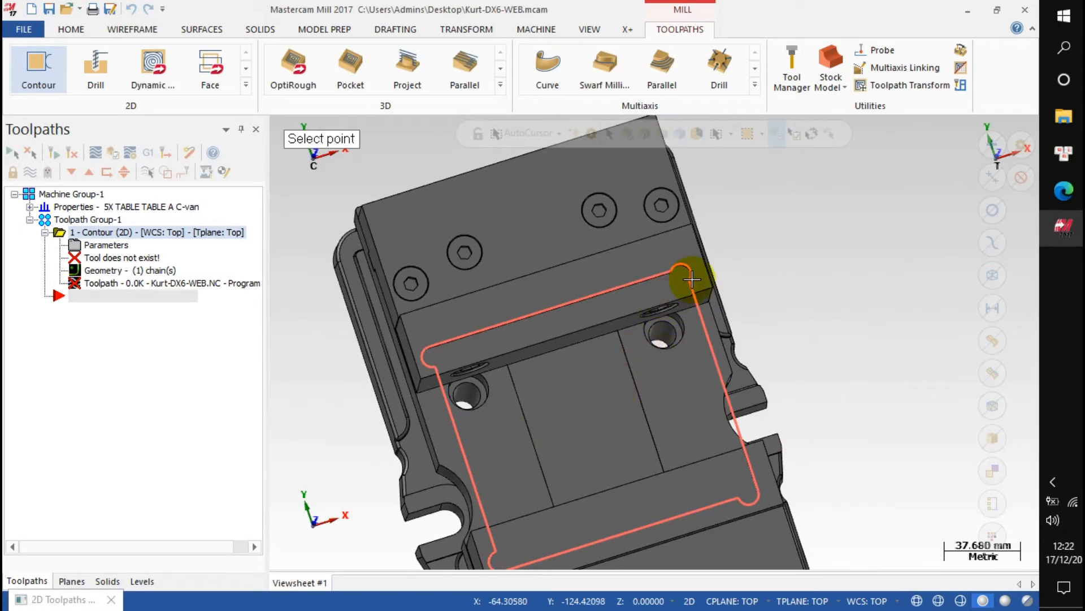
pyautogui.moveTo(627, 409); pyautogui.dragTo(679, 317, button='middle')
pyautogui.click(679, 316)
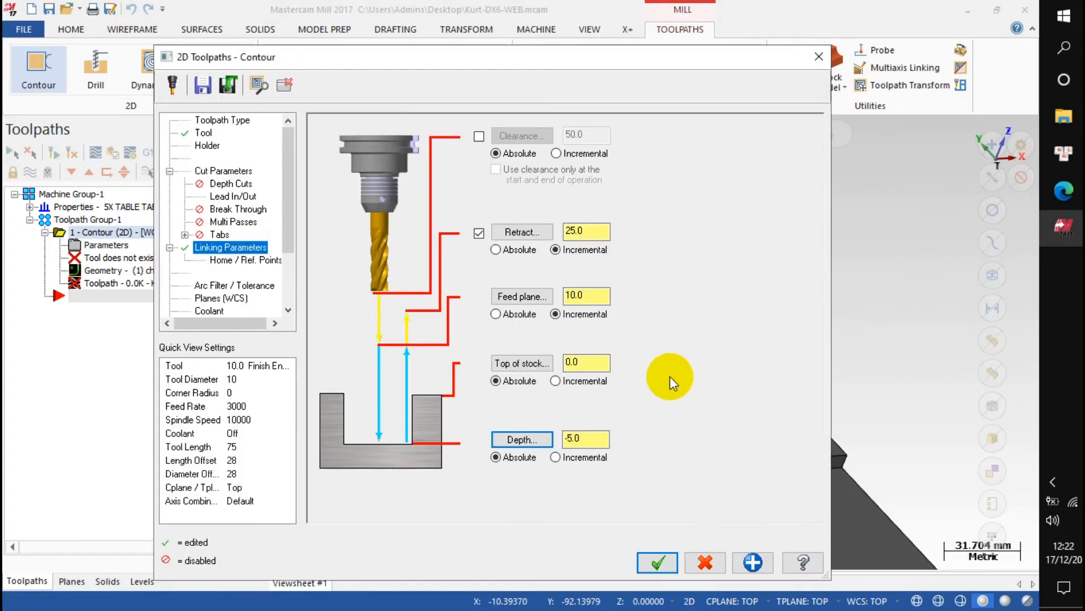
pyautogui.click(656, 563)
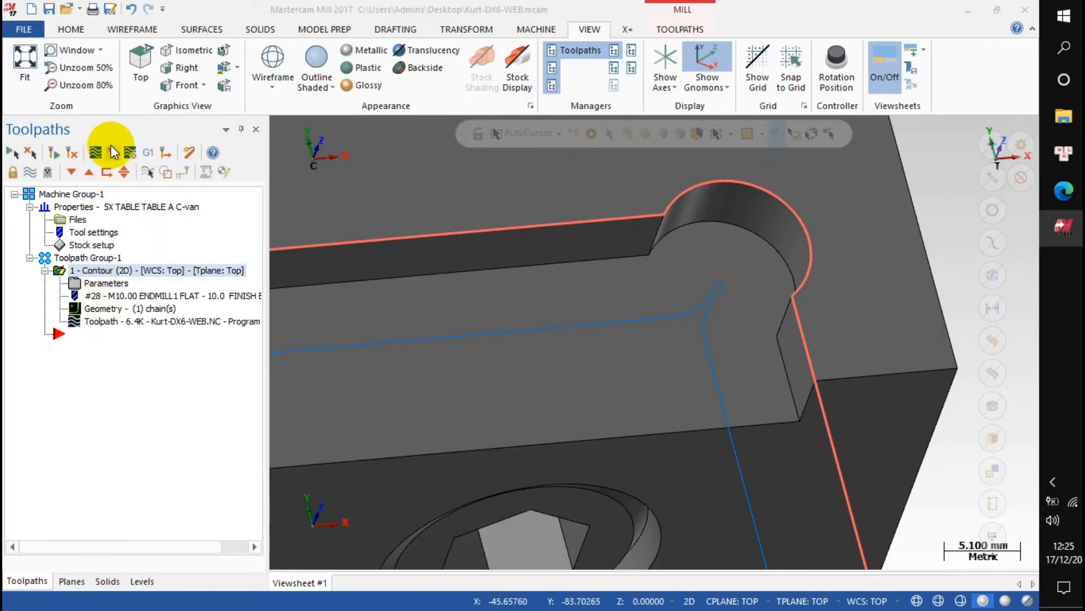
# Simulate the contour toolpath in Verify, examine the edges where the machined corner relief meets the walls, and close the simulator
pyautogui.click(112, 151)
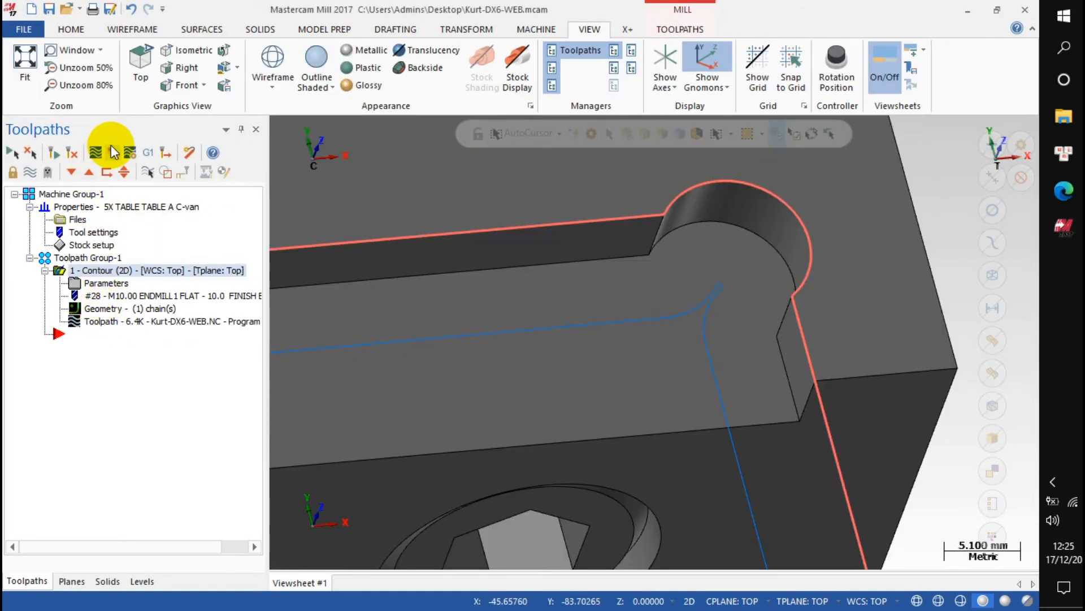
pyautogui.click(436, 552)
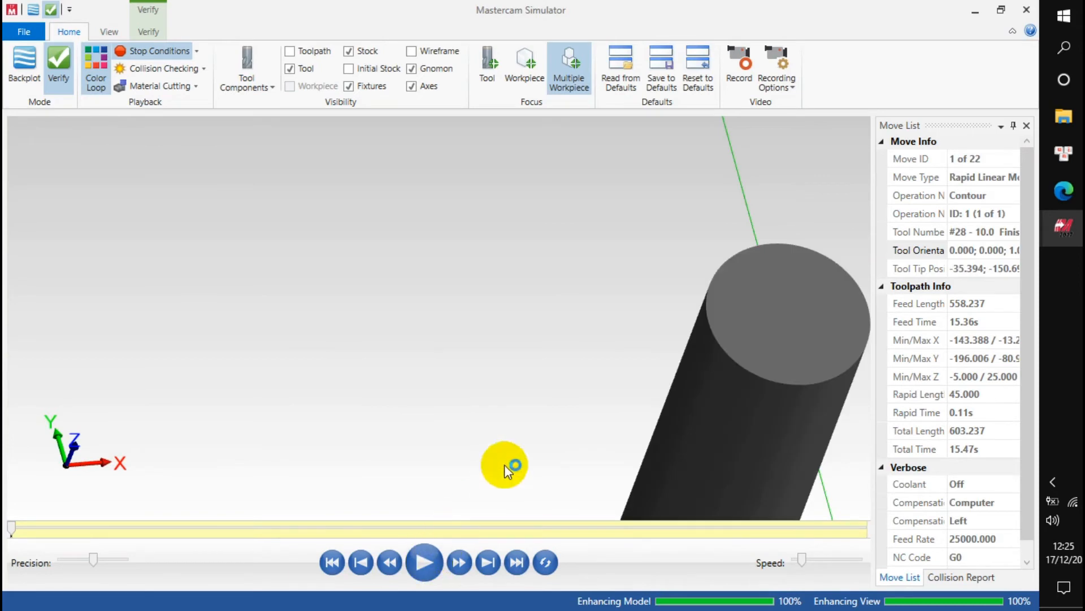
pyautogui.scroll(5, 559, 356)
pyautogui.scroll(-5, 568, 348)
pyautogui.scroll(8, 622, 379)
pyautogui.scroll(-6, 622, 380)
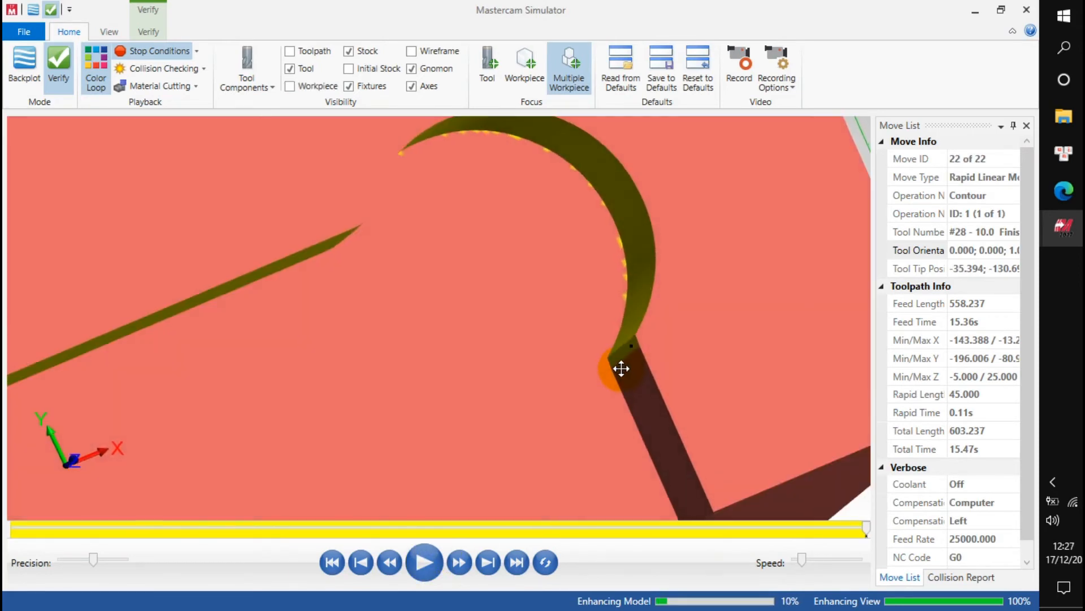
pyautogui.scroll(-3, 625, 378)
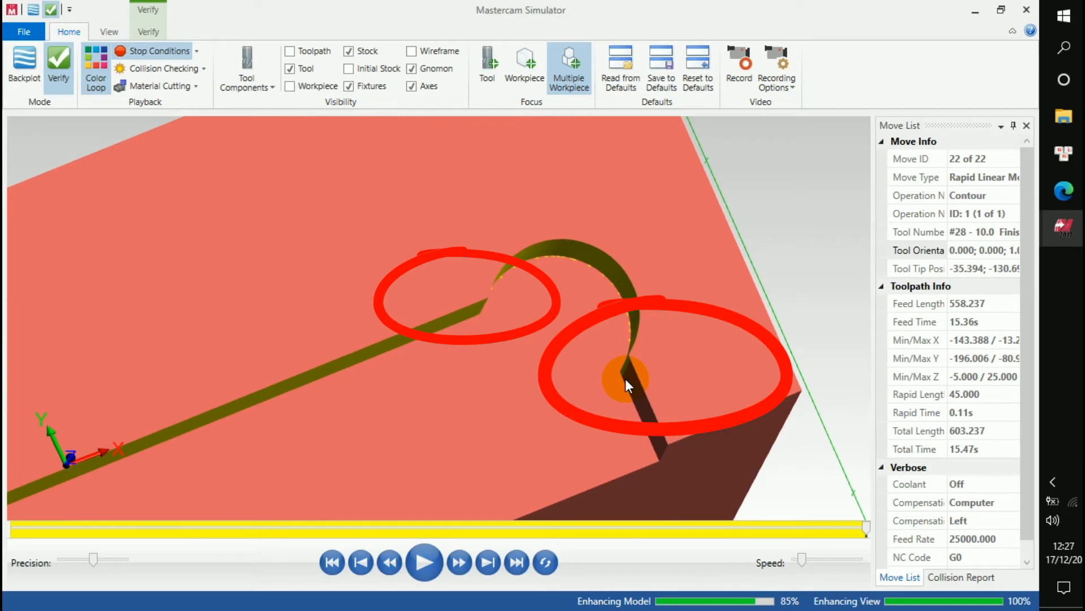
pyautogui.scroll(2, 628, 362)
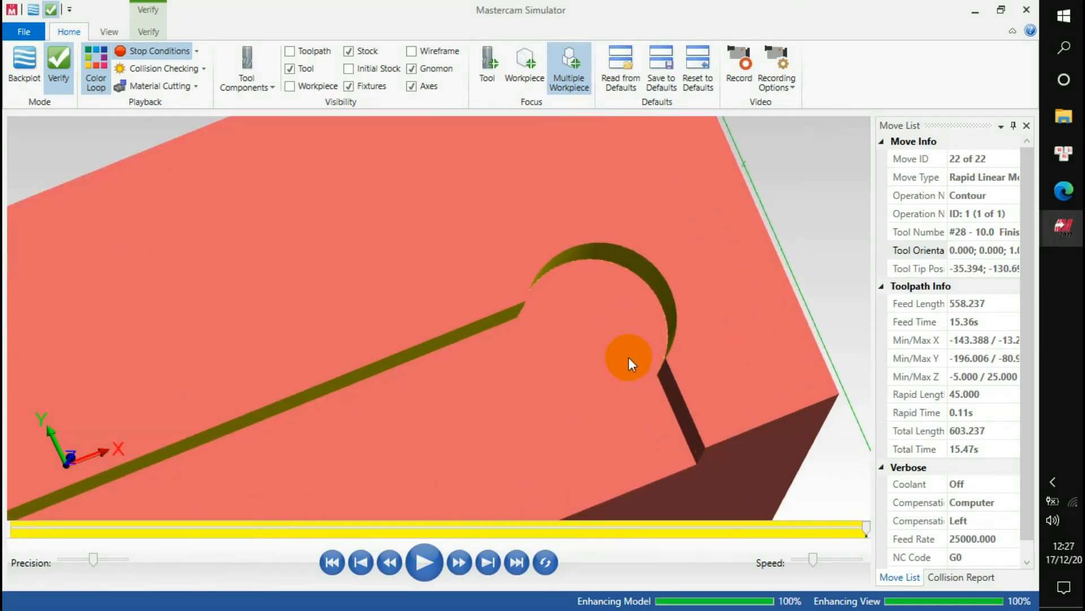
pyautogui.scroll(4, 667, 365)
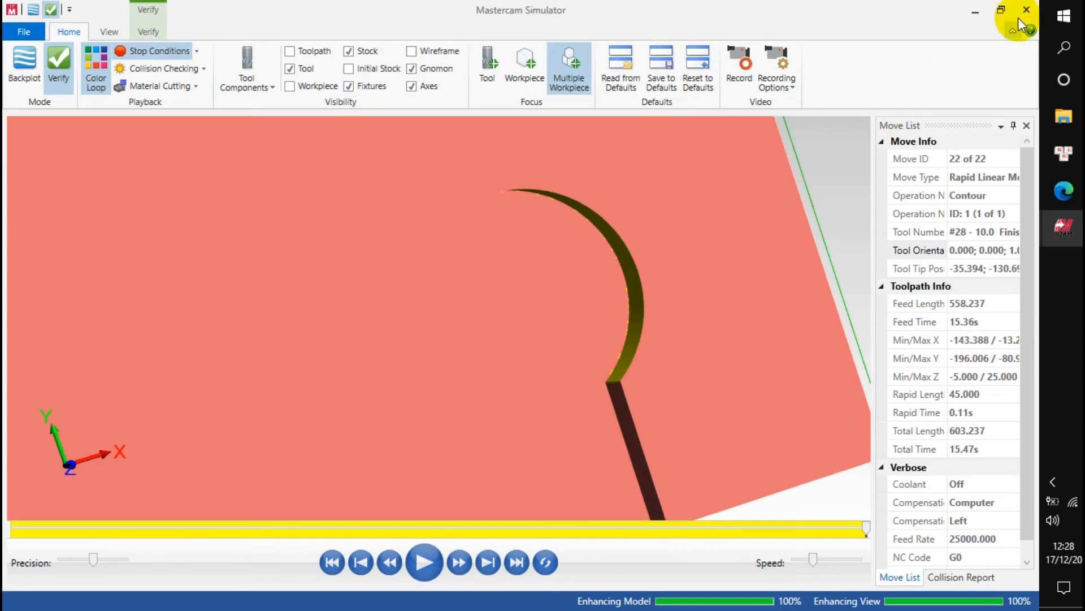
pyautogui.click(1021, 13)
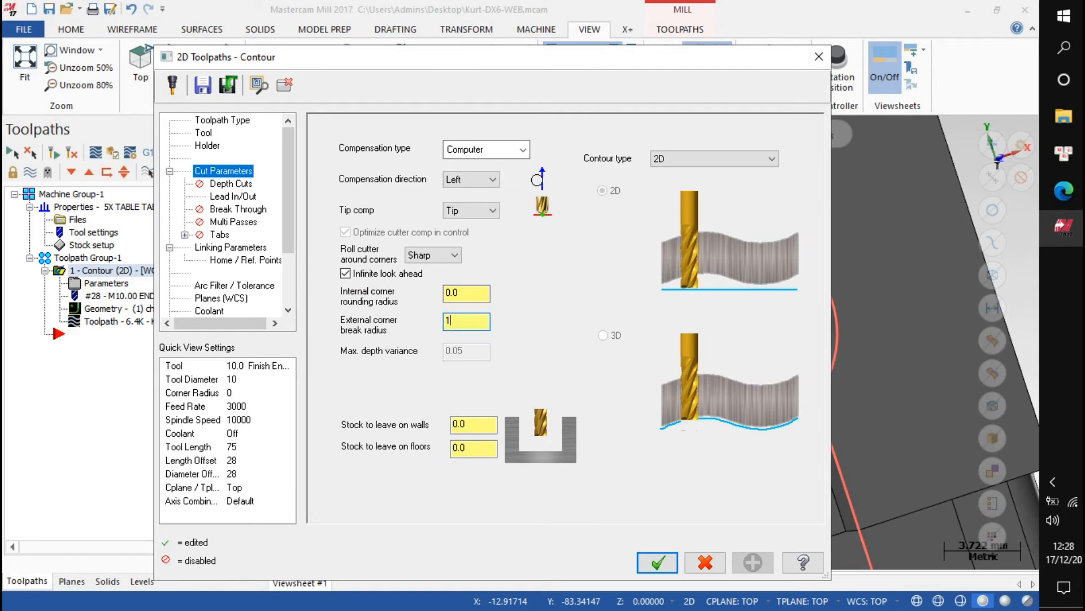
# Set the contour's external corner break radius to 1 and regenerate the toolpath
pyautogui.click(659, 563)
pyautogui.click(56, 154)
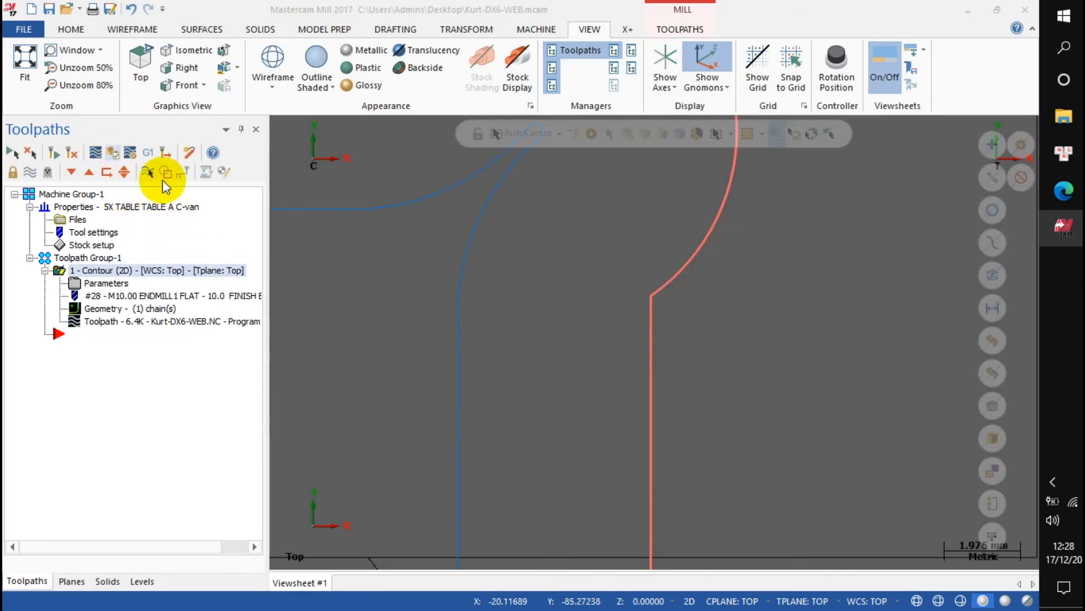
# Start Verify on the regenerated contour toolpath and advance the simulation to move 7, at the upper-right corner relief
pyautogui.click(164, 173)
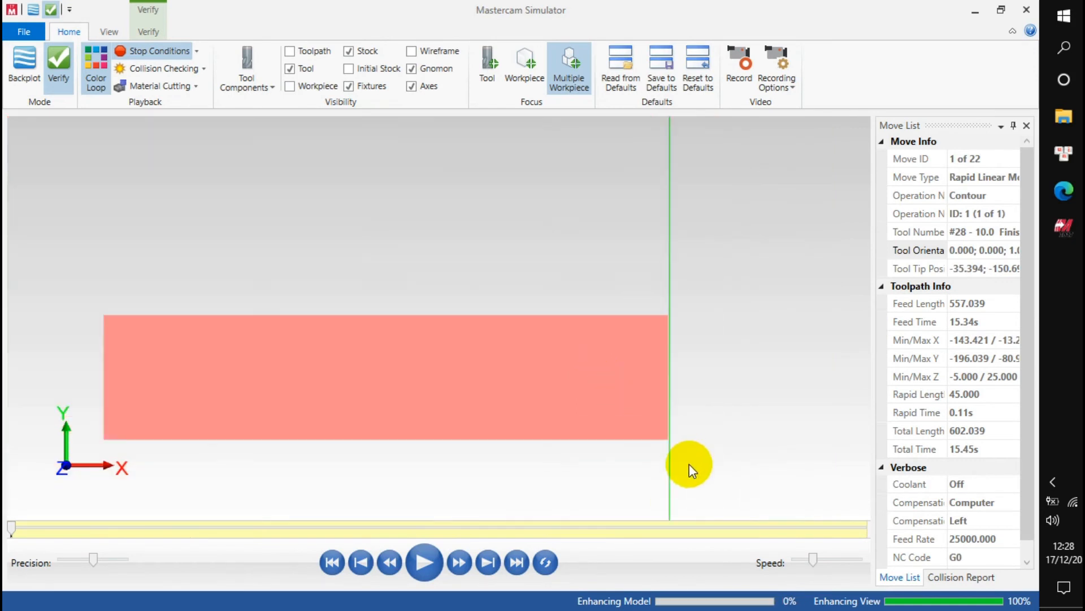
pyautogui.moveTo(598, 424); pyautogui.dragTo(628, 389)
pyautogui.press('s')
pyautogui.press('s')
pyautogui.press('s')
pyautogui.press('s')
pyautogui.press('s')
pyautogui.press('s')
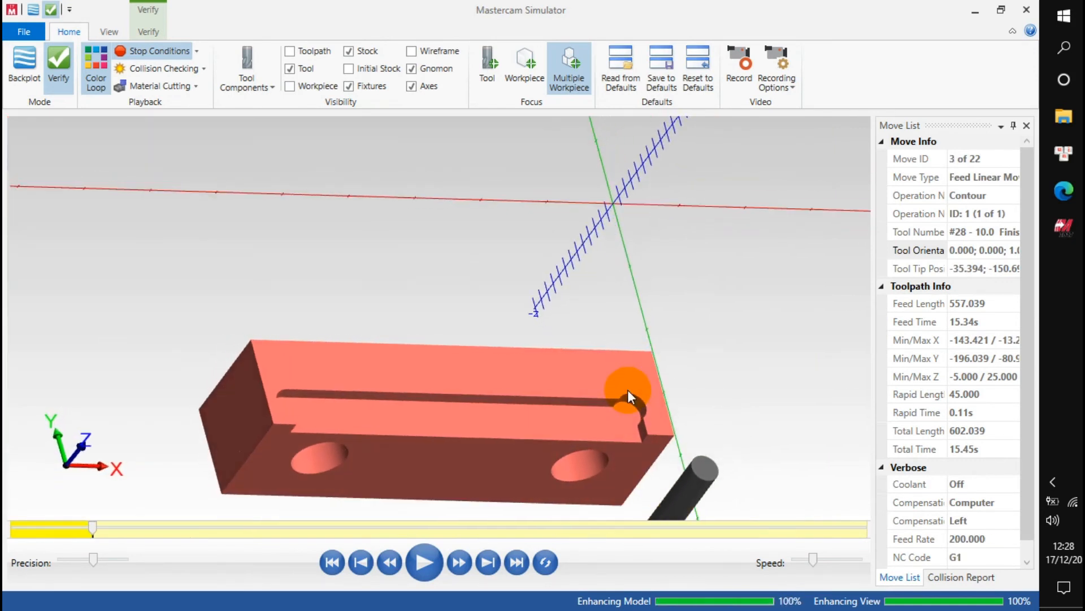
pyautogui.scroll(1, 641, 422)
pyautogui.scroll(5, 644, 427)
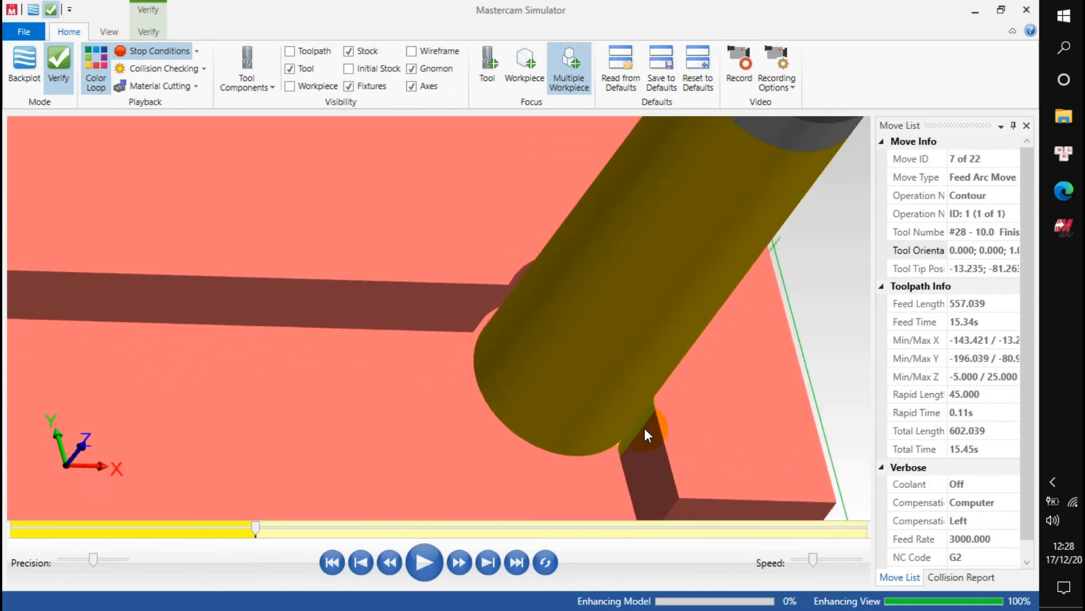
# Advance the simulation to move 13 and examine the edge between the upper-right corner relief and the side wall
pyautogui.moveTo(644, 428); pyautogui.dragTo(623, 432, button='middle')
pyautogui.press('s')
pyautogui.press('s')
pyautogui.press('s')
pyautogui.press('s')
pyautogui.press('s')
pyautogui.press('s')
pyautogui.moveTo(585, 396)
pyautogui.mouseDown(button='middle')
pyautogui.moveTo(567, 378)
pyautogui.moveTo(541, 391)
pyautogui.moveTo(574, 432)
pyautogui.moveTo(582, 387)
pyautogui.moveTo(569, 375)
pyautogui.moveTo(601, 408)
pyautogui.mouseUp(button='middle')
pyautogui.scroll(5, 601, 409)
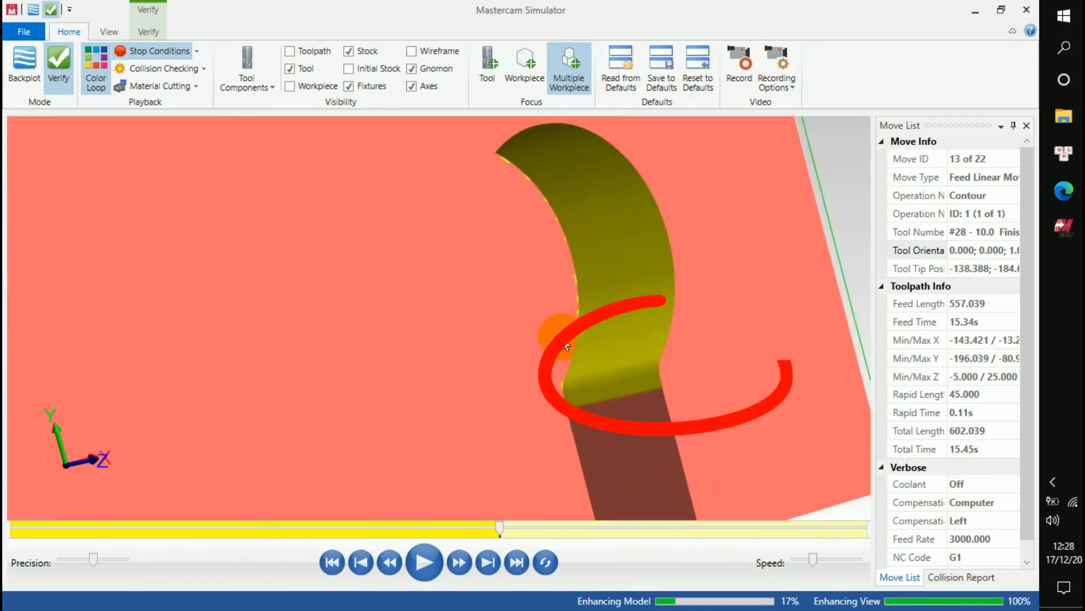
pyautogui.moveTo(558, 301)
pyautogui.mouseDown(button='middle')
pyautogui.moveTo(520, 344)
pyautogui.moveTo(556, 361)
pyautogui.moveTo(528, 364)
pyautogui.moveTo(672, 361)
pyautogui.mouseUp(button='middle')
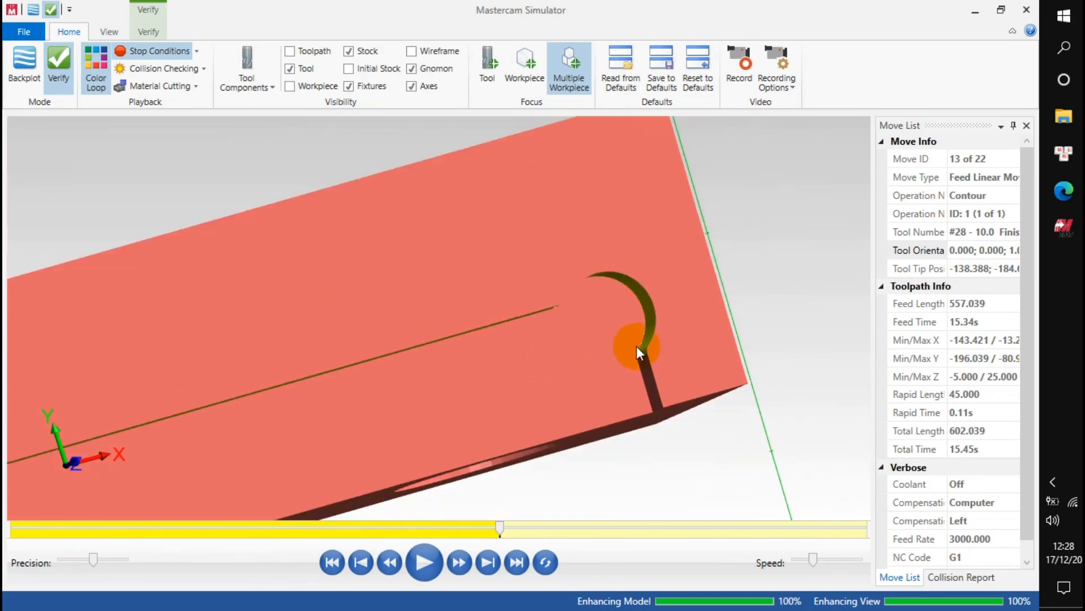
# Examine the upper-left corner relief and the long wall of the simulated jaw from several angles
pyautogui.moveTo(524, 289)
pyautogui.mouseDown(button='middle')
pyautogui.moveTo(511, 288)
pyautogui.moveTo(536, 293)
pyautogui.moveTo(531, 281)
pyautogui.moveTo(659, 307)
pyautogui.moveTo(392, 388)
pyautogui.moveTo(516, 380)
pyautogui.mouseUp(button='middle')
pyautogui.scroll(3, 577, 299)
pyautogui.scroll(-3, 660, 306)
pyautogui.scroll(-3, 460, 400)
pyautogui.moveTo(460, 399); pyautogui.dragTo(492, 375, button='middle')
pyautogui.scroll(5, 460, 393)
pyautogui.moveTo(439, 431)
pyautogui.mouseDown(button='middle')
pyautogui.moveTo(447, 458)
pyautogui.moveTo(416, 456)
pyautogui.moveTo(435, 421)
pyautogui.mouseUp(button='middle')
pyautogui.scroll(5, 425, 452)
pyautogui.scroll(-6, 392, 401)
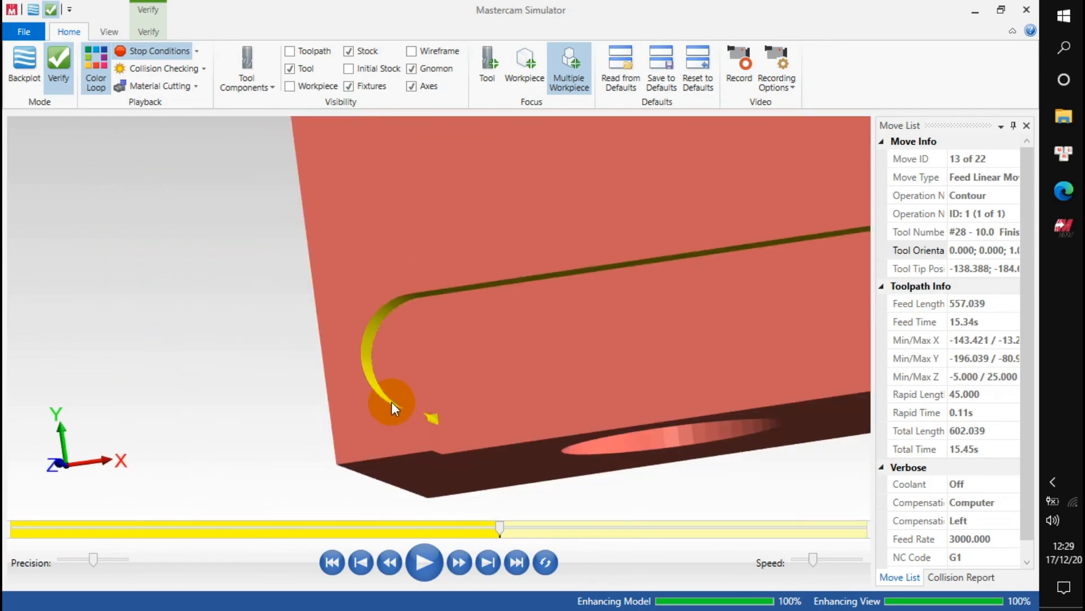
pyautogui.scroll(3, 580, 365)
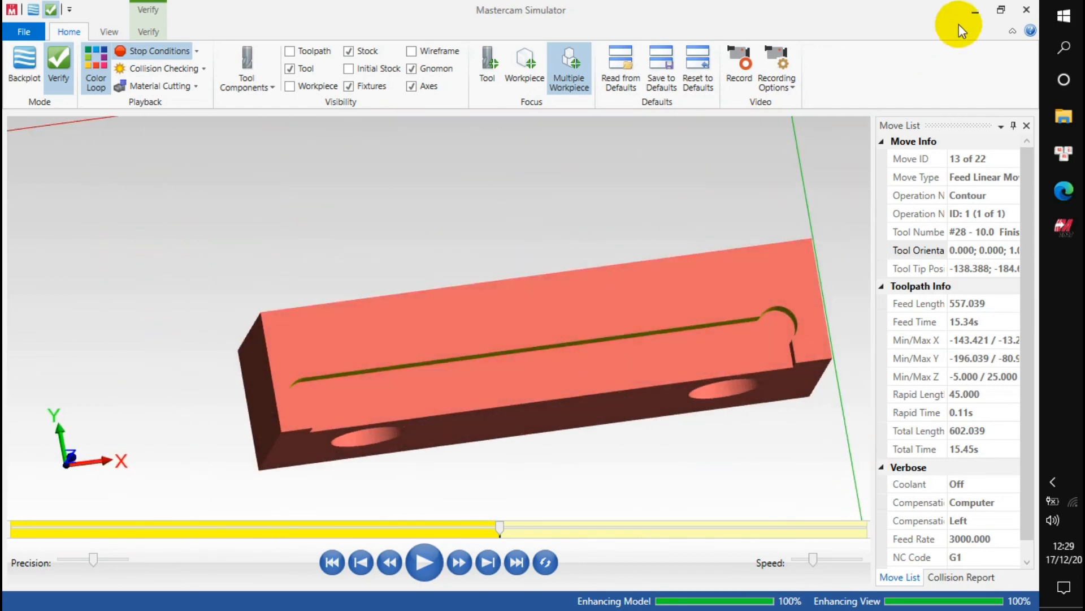